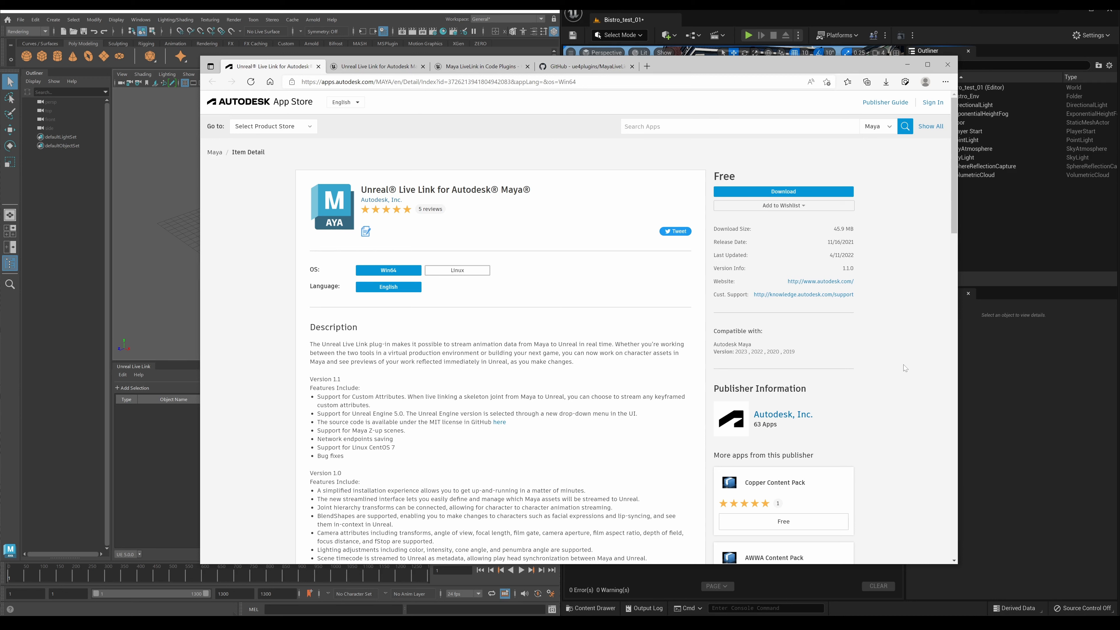
Step: Review the older Maya LiveLink listing on the Unreal Marketplace and open the ue4plugins/MayaLiveLink GitHub repository
left_click(459, 66)
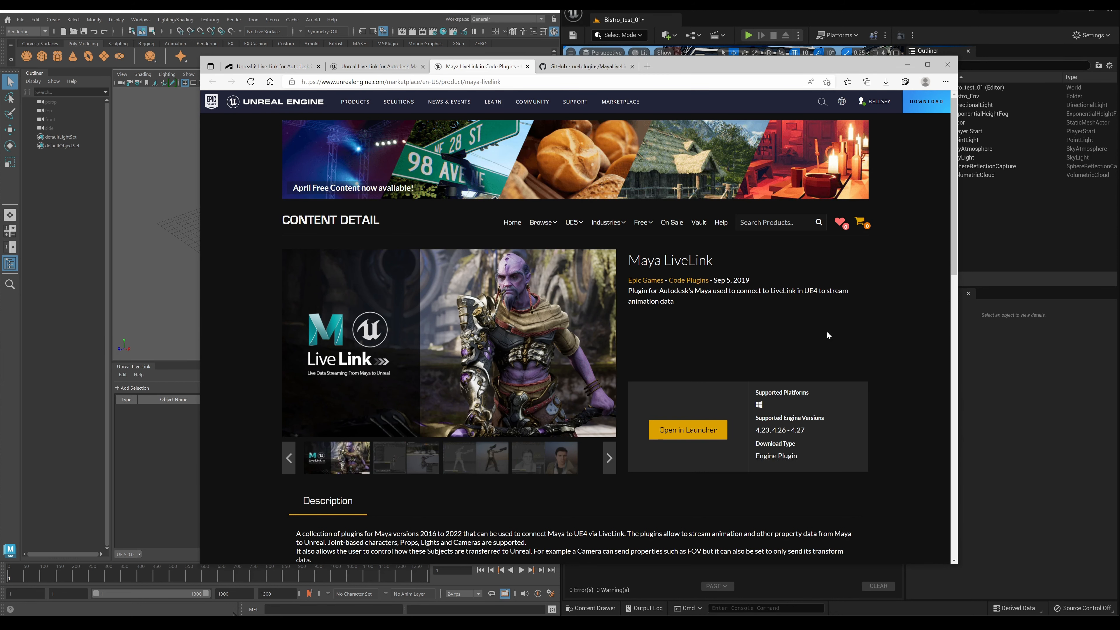
scroll(829, 331, "down", 2)
scroll(828, 331, "up", 2)
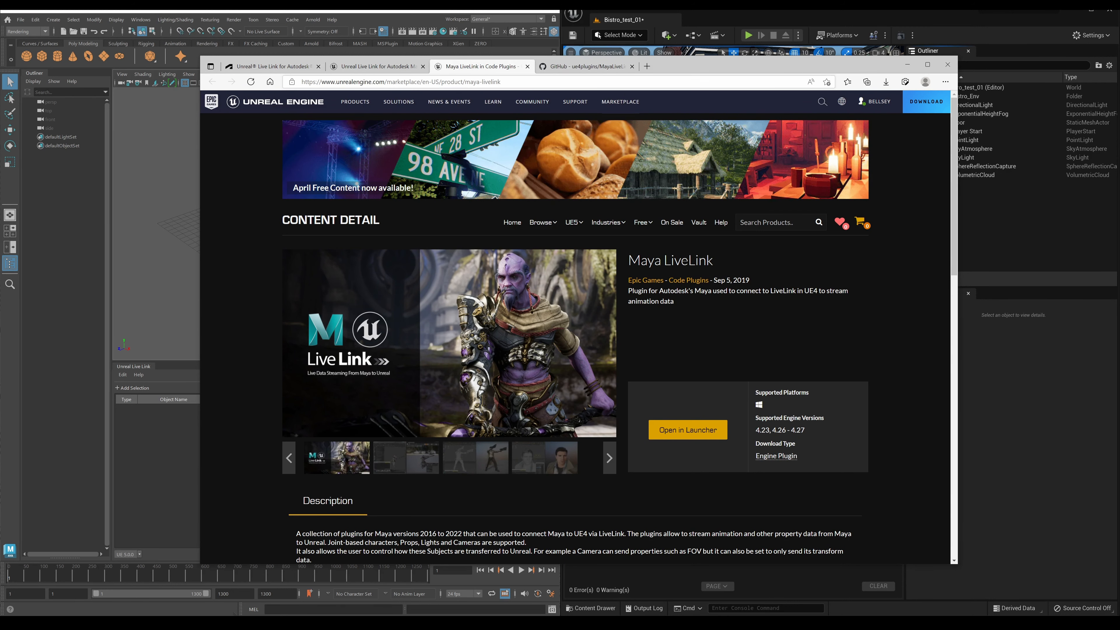
key("ctrl+Tab")
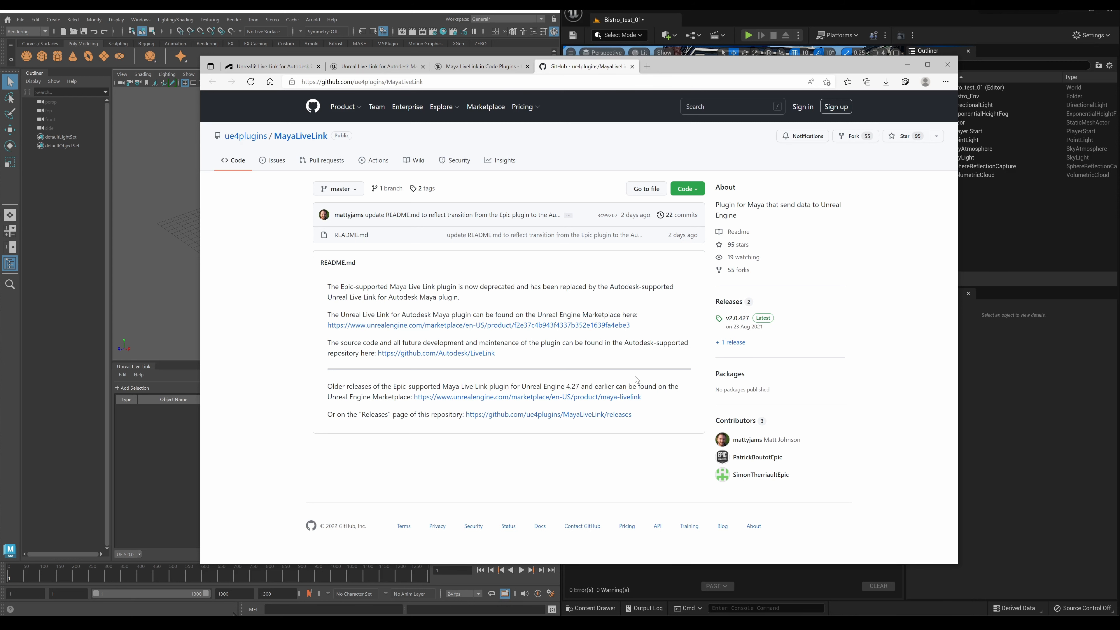
Step: Open the Autodesk/LiveLink source repository from the App Store description and read through its README
left_click(271, 66)
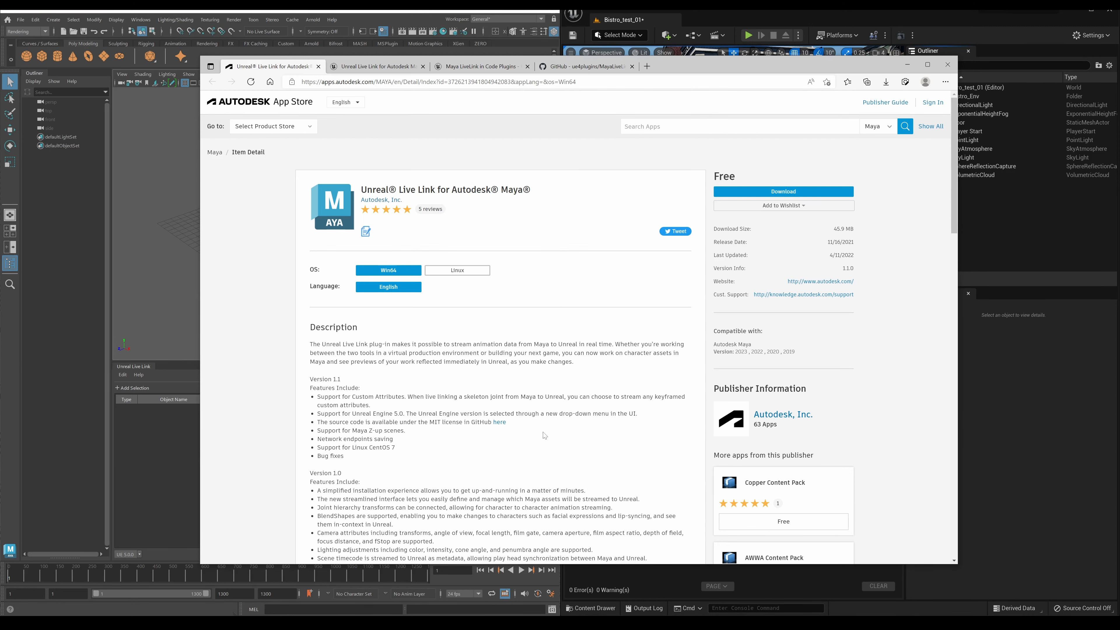
middle_click(502, 423)
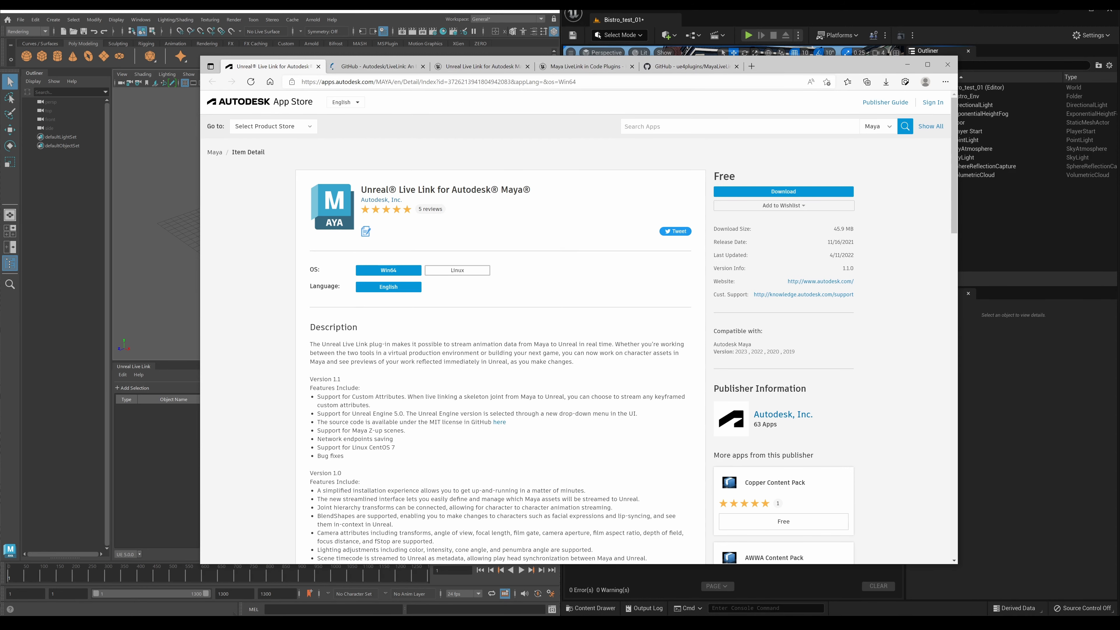
left_click(379, 67)
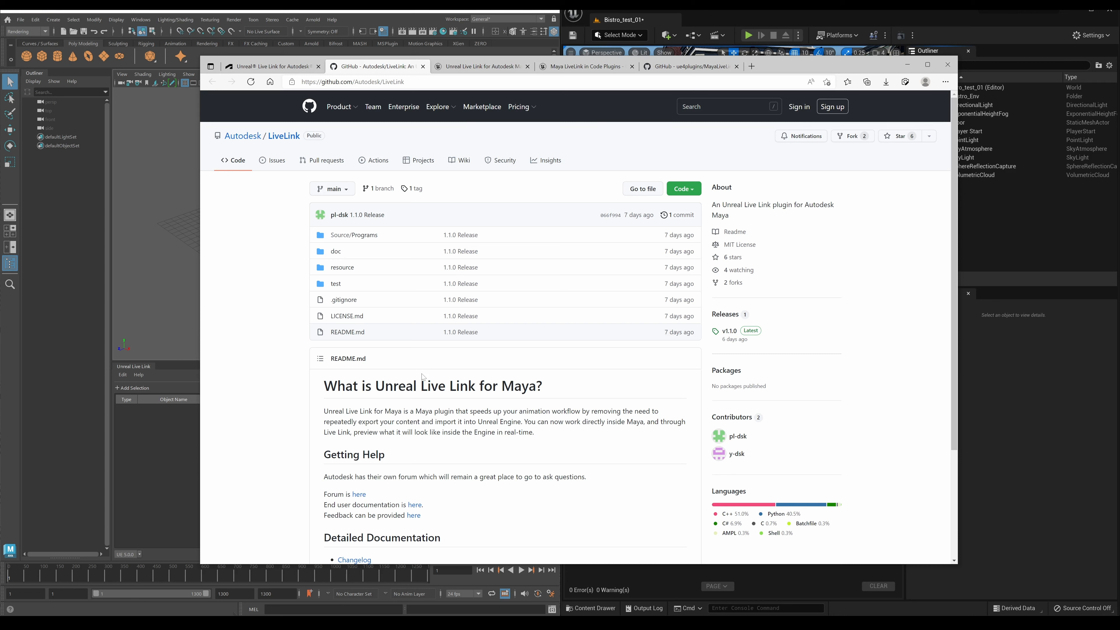
scroll(681, 356, "down", 3)
scroll(681, 403, "up", 3)
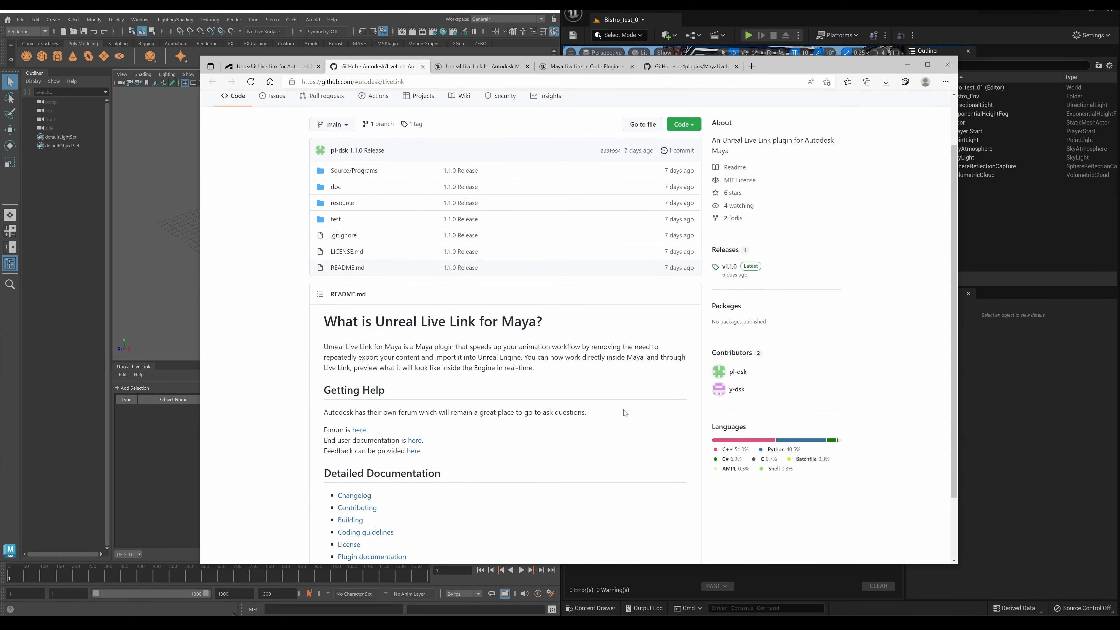
scroll(713, 394, "down", 3)
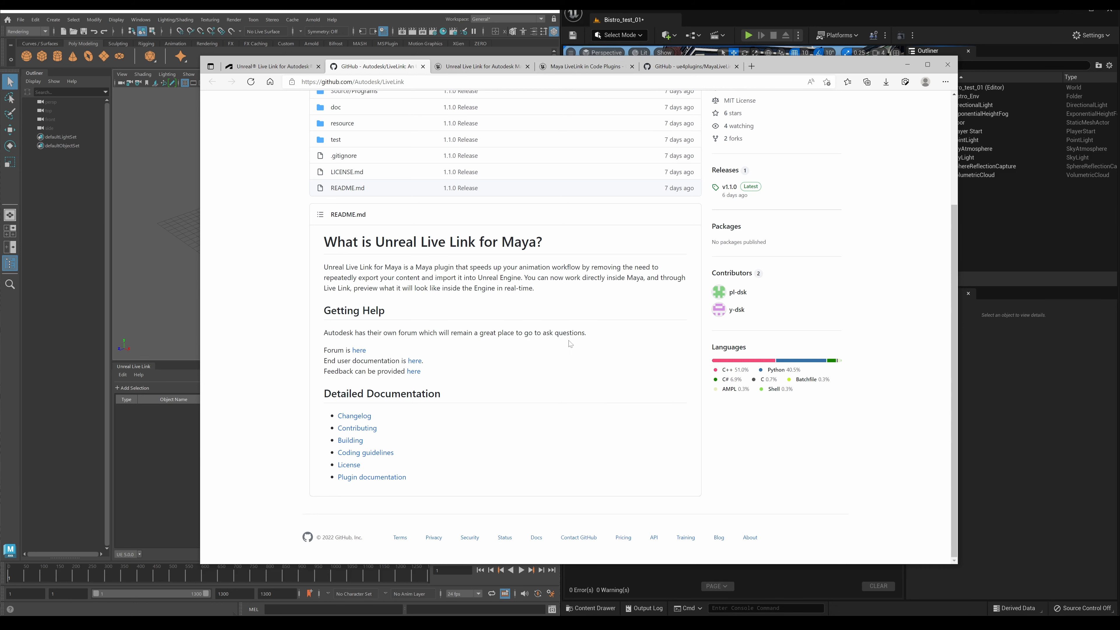
scroll(608, 390, "up", 3)
scroll(615, 389, "down", 3)
scroll(616, 390, "up", 3)
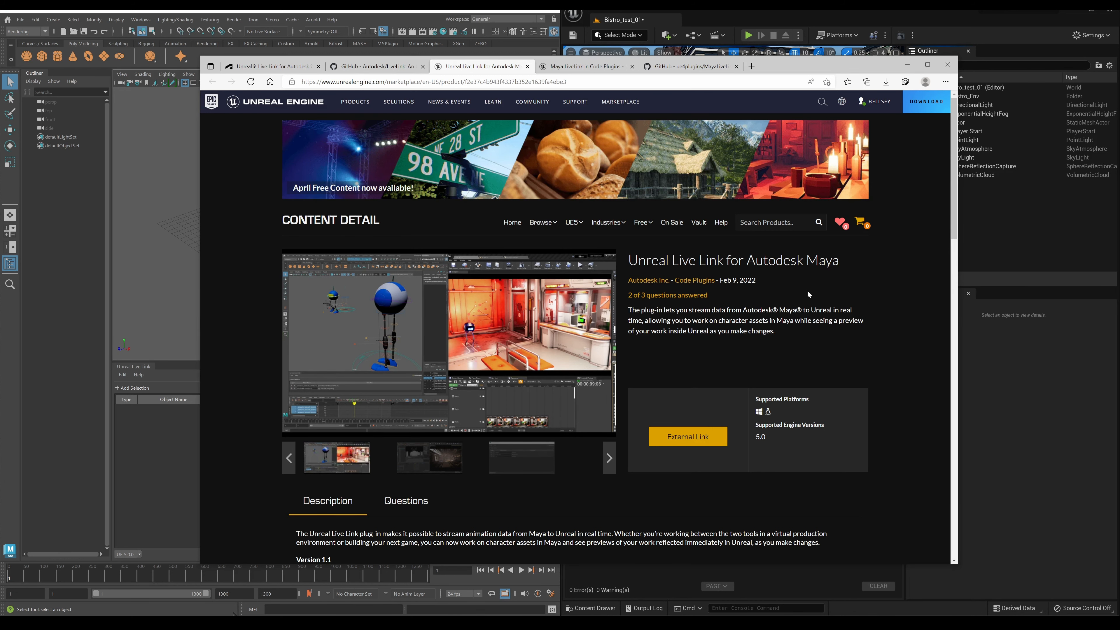
Step: Review the Unreal Live Link for Autodesk Maya marketplace listing and return to its Autodesk App Store page
scroll(754, 343, "down", 5)
scroll(754, 343, "up", 4)
scroll(754, 344, "up", 1)
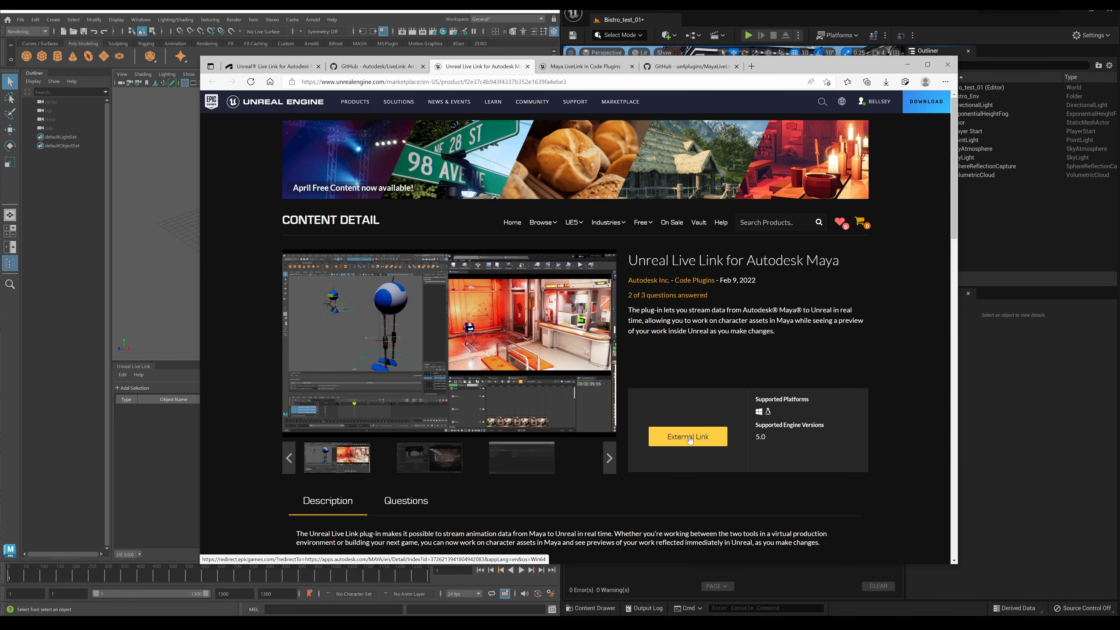
key("ctrl+shift+Tab")
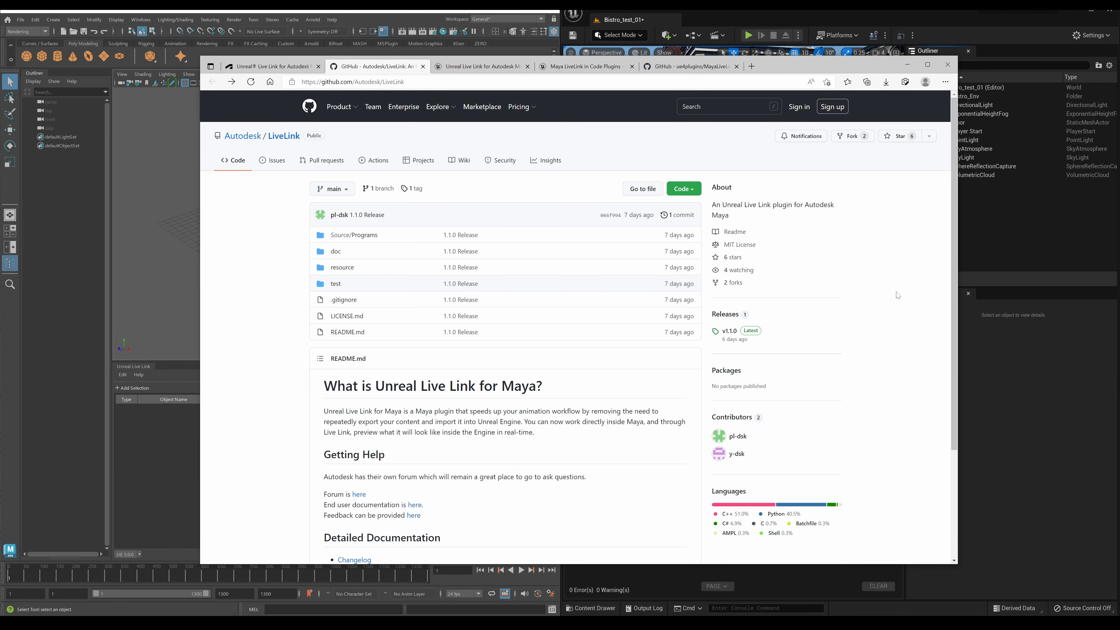
left_click(270, 66)
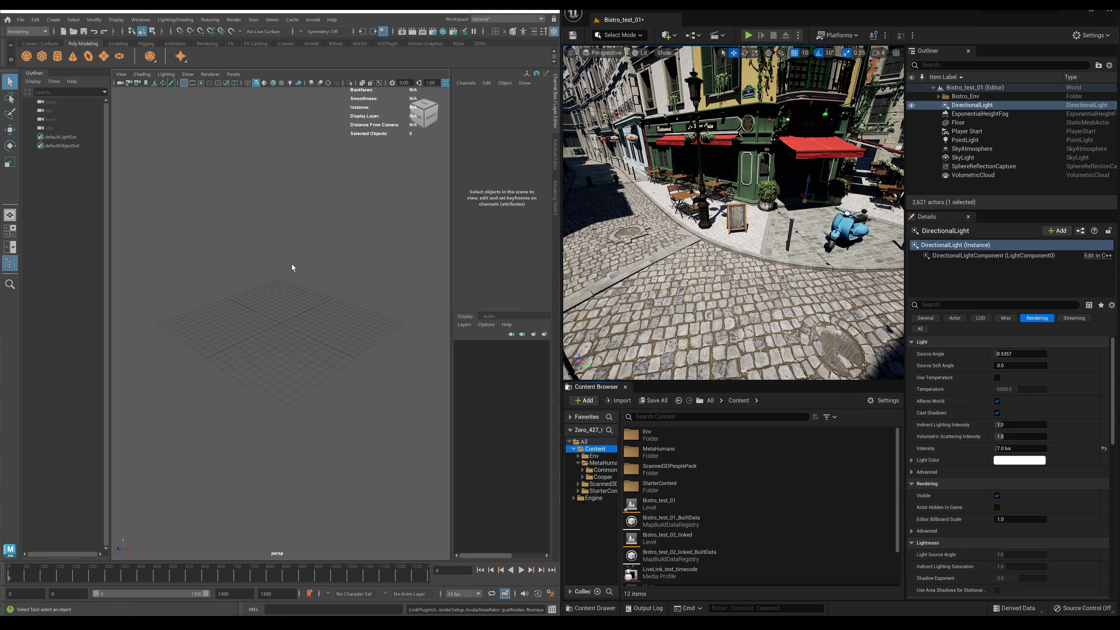
Step: Switch to Maya, open Unreal Live Link as an enlarged floating window, and check its Unreal Engine version choices
left_click(20, 20)
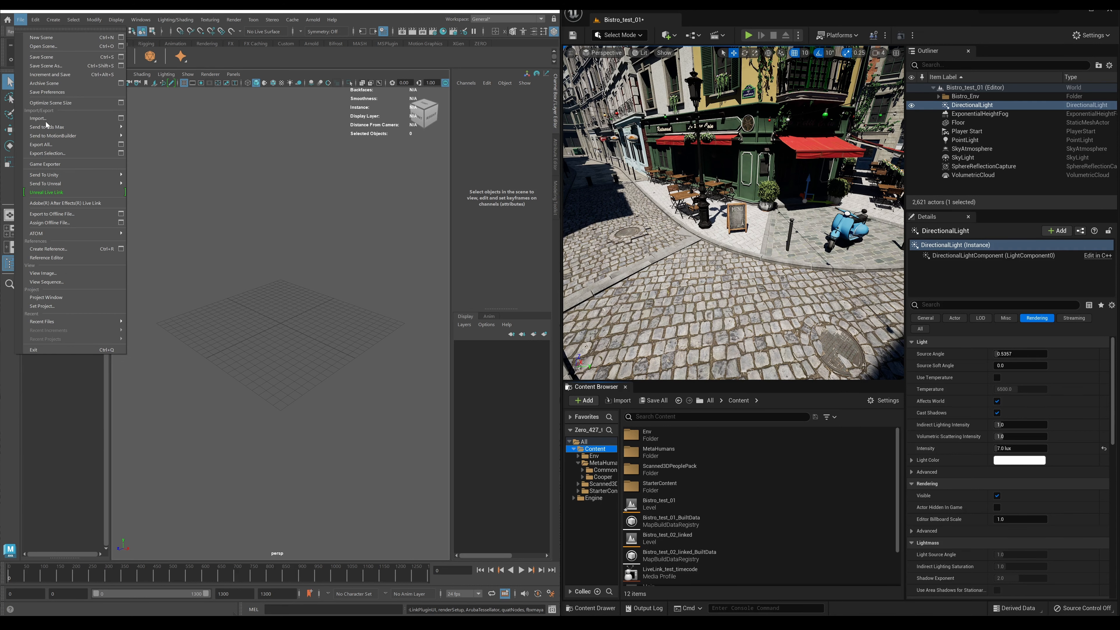
left_click(47, 193)
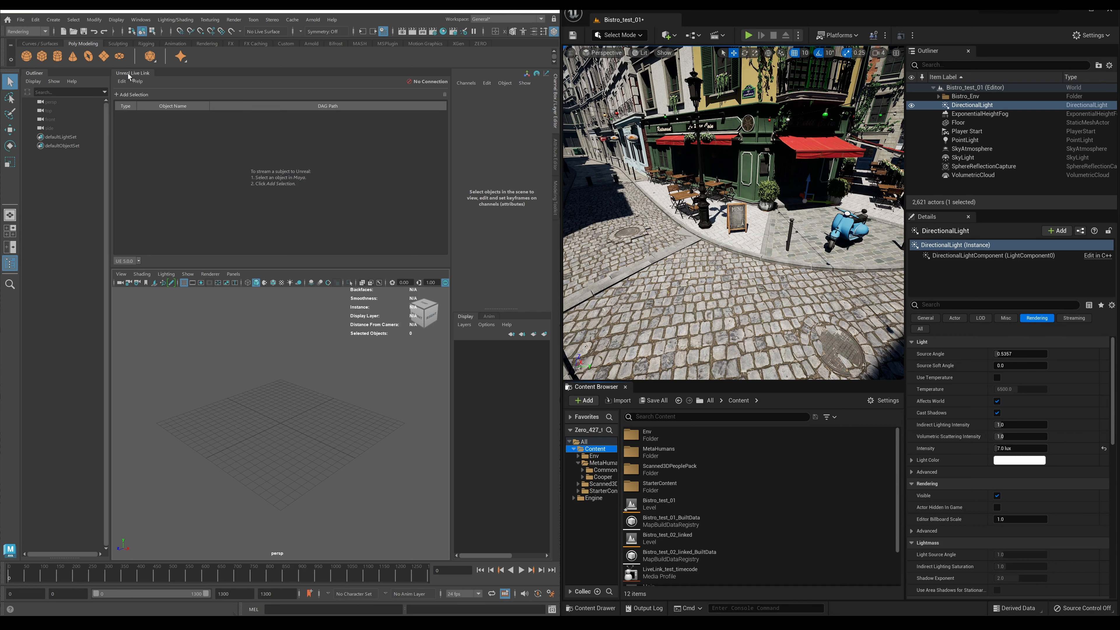
left_click_drag(128, 74, 91, 142)
left_click_drag(410, 330, 520, 415)
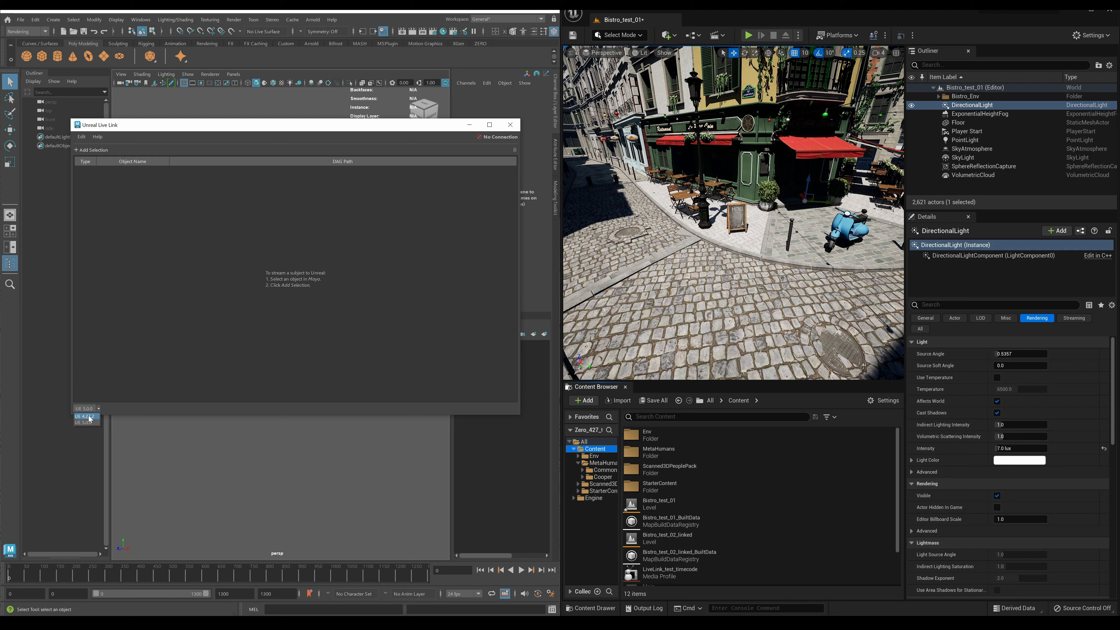
left_click(88, 417)
left_click_drag(535, 286, 383, 287)
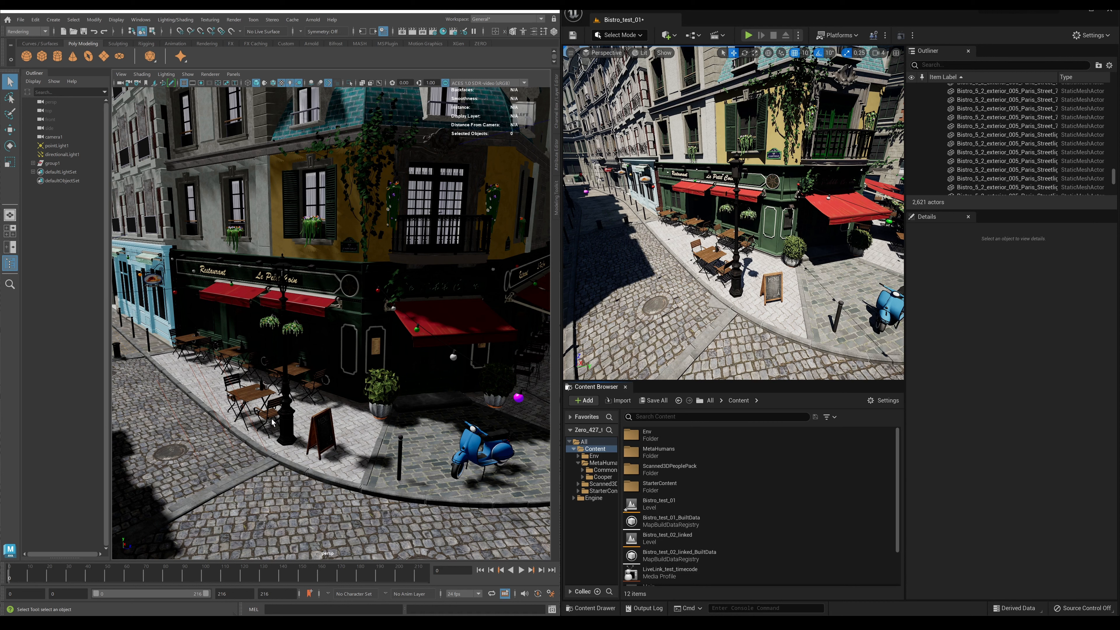
Step: Select the streetlight in the Maya scene, try raising it above the pavement, and undo the move
left_click(294, 426)
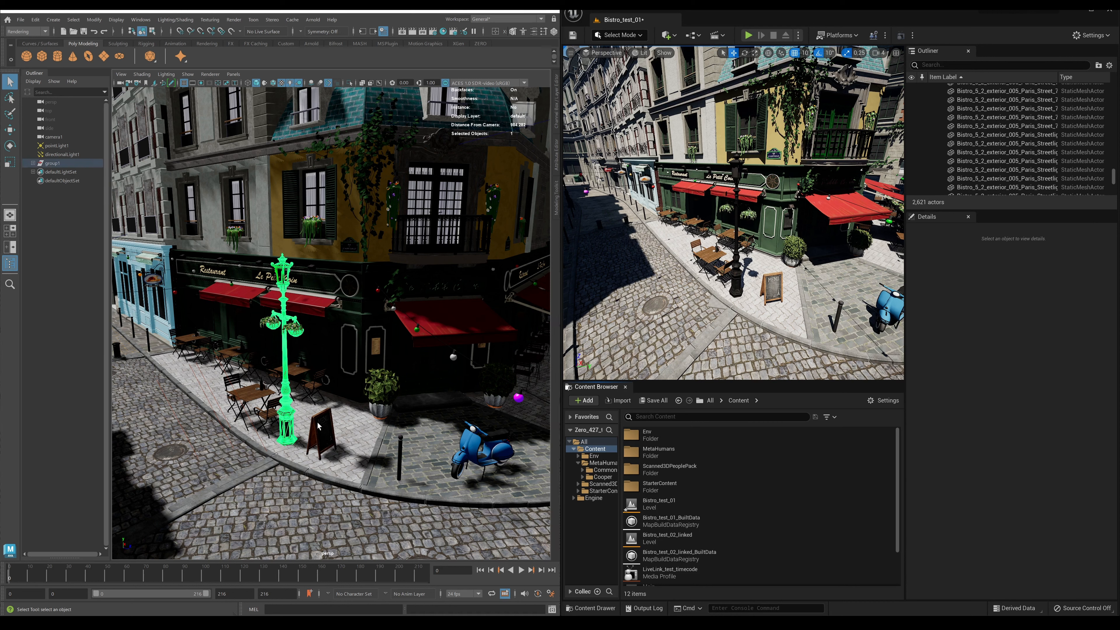
key("w")
left_click_drag(458, 363, 458, 341)
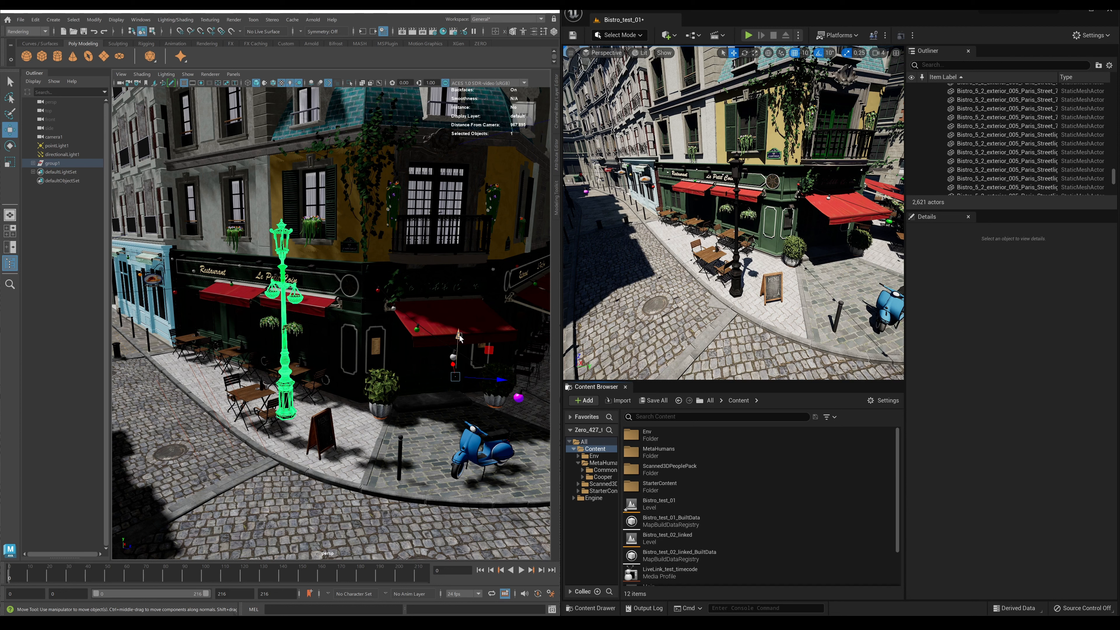
middle_click_drag(408, 339, 408, 339)
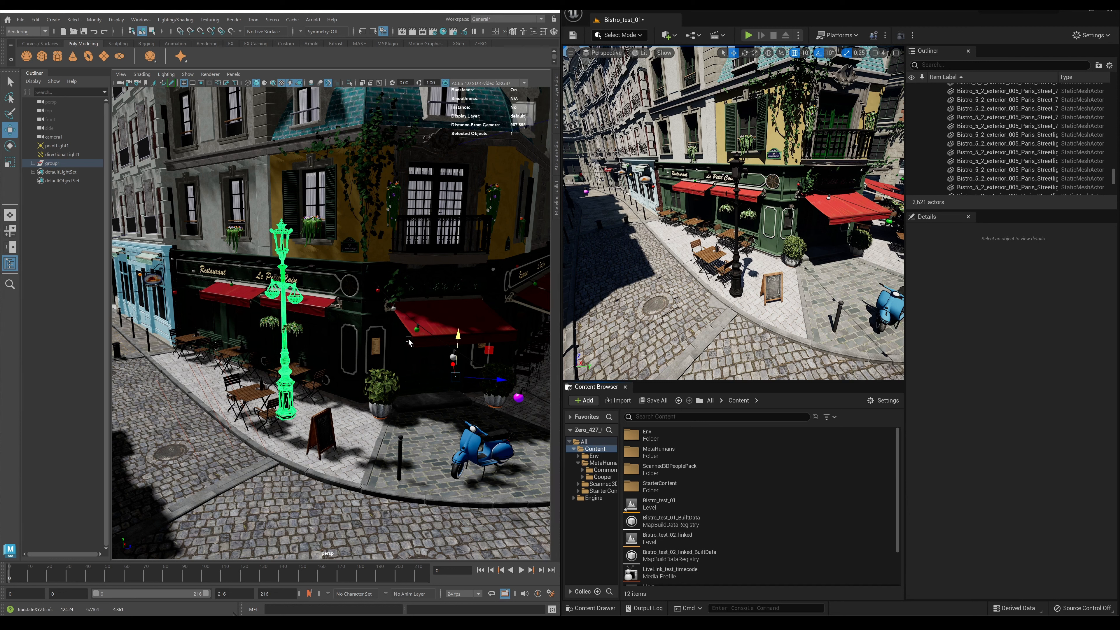
key("ctrl+z")
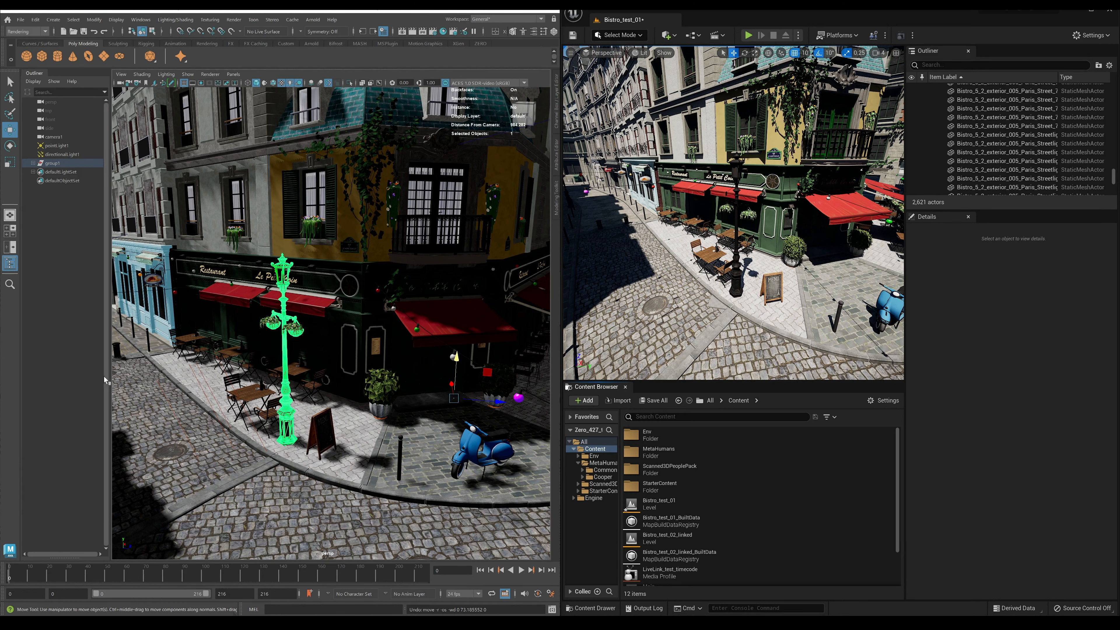
Step: Select the matching streetlight in the Unreal level, try moving it sideways, and undo the move
left_click_drag(364, 274, 319, 283, "alt")
left_click_drag(329, 277, 313, 270, "alt")
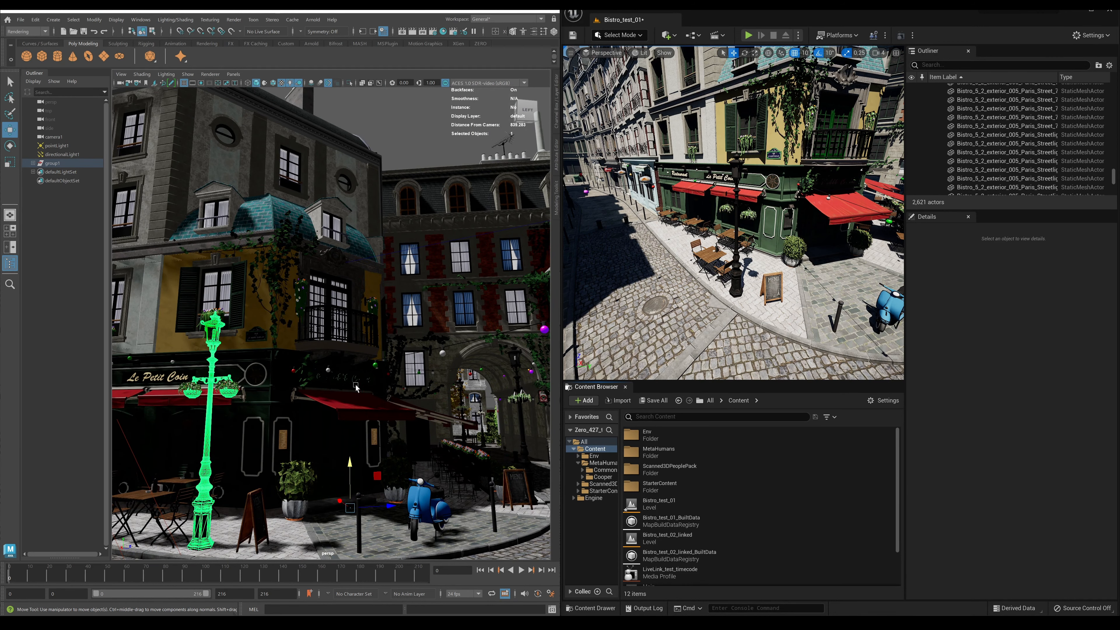
mouse_move(357, 386)
left_mouse_down("alt")
mouse_move(318, 381)
mouse_move(357, 382)
left_mouse_up("alt")
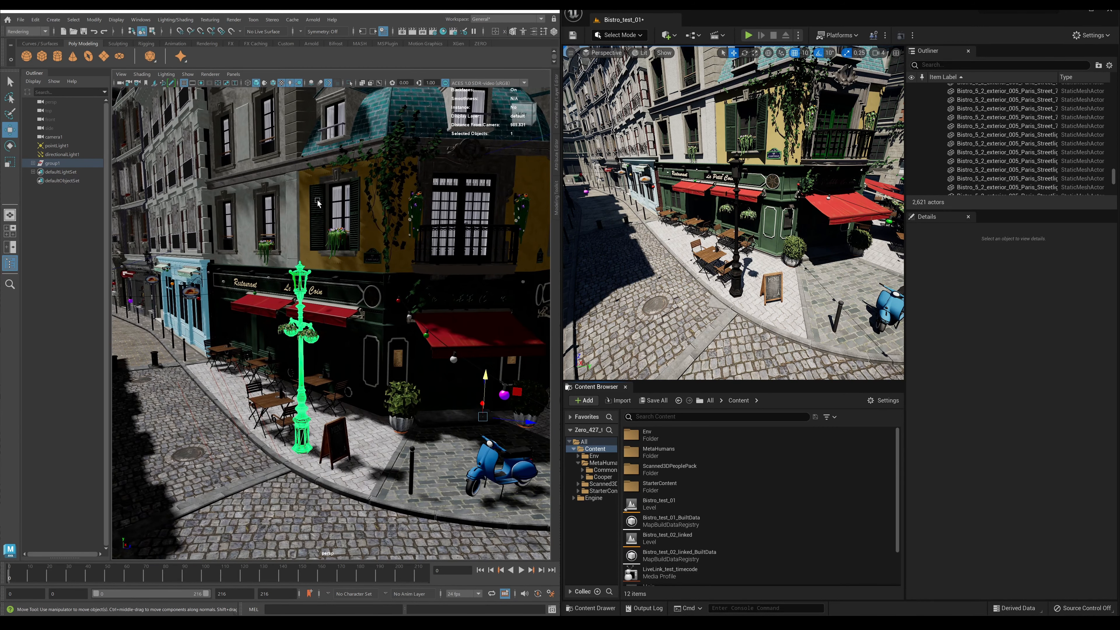
left_click(735, 270)
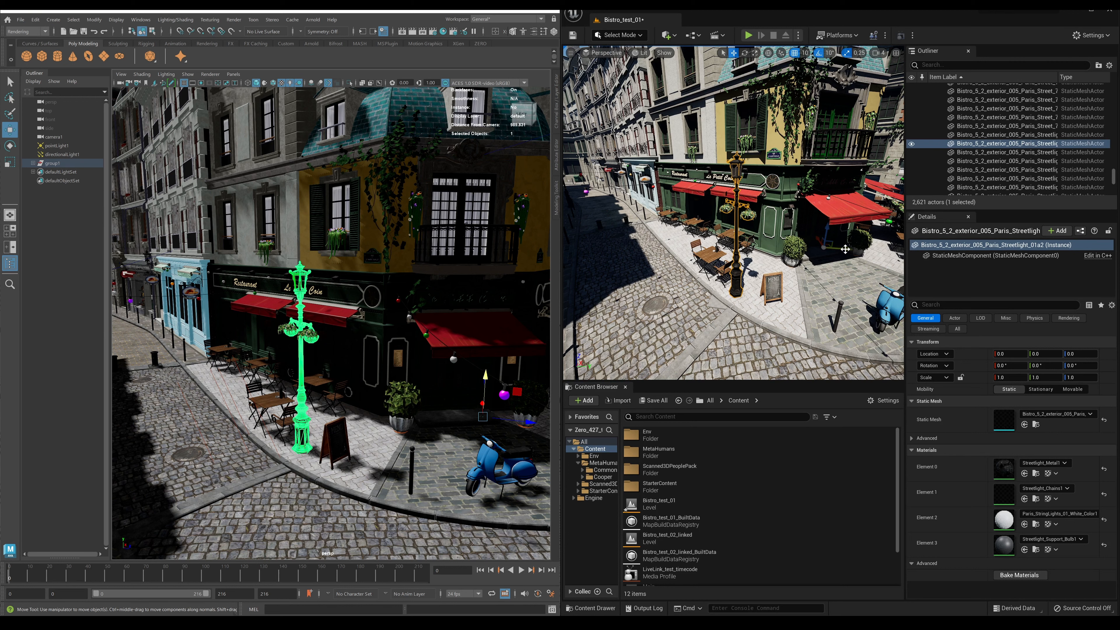
left_click_drag(845, 250, 879, 254)
key("ctrl+z")
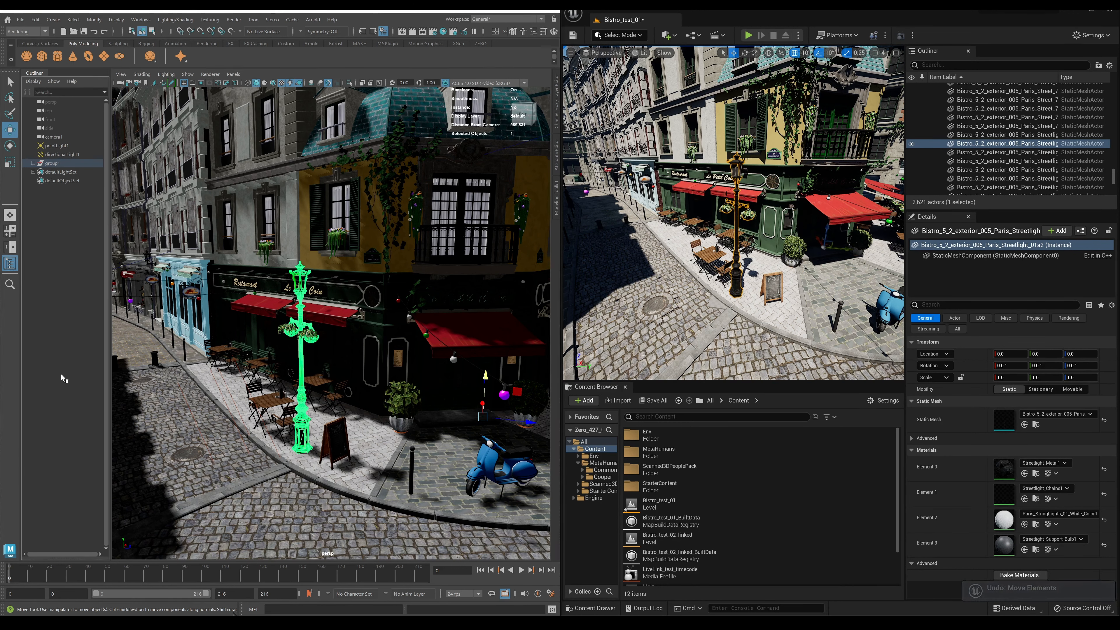
key("q")
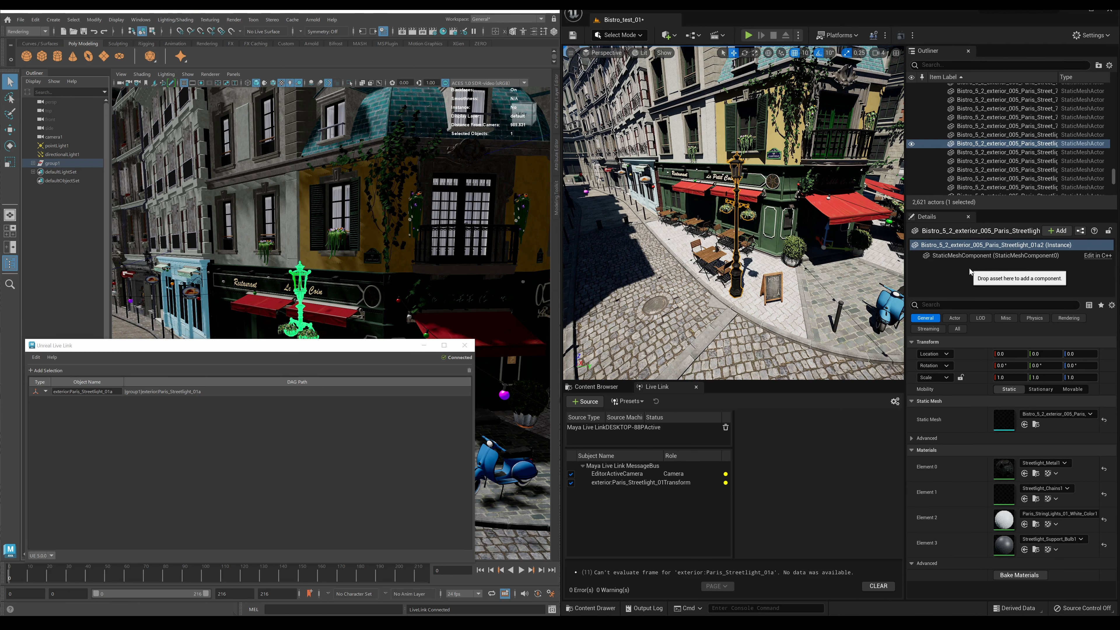
Step: Add a Live Link Controller component to the Unreal streetlight and set its subject representation to exterior:Paris_Streetlight_01a
left_click(1057, 232)
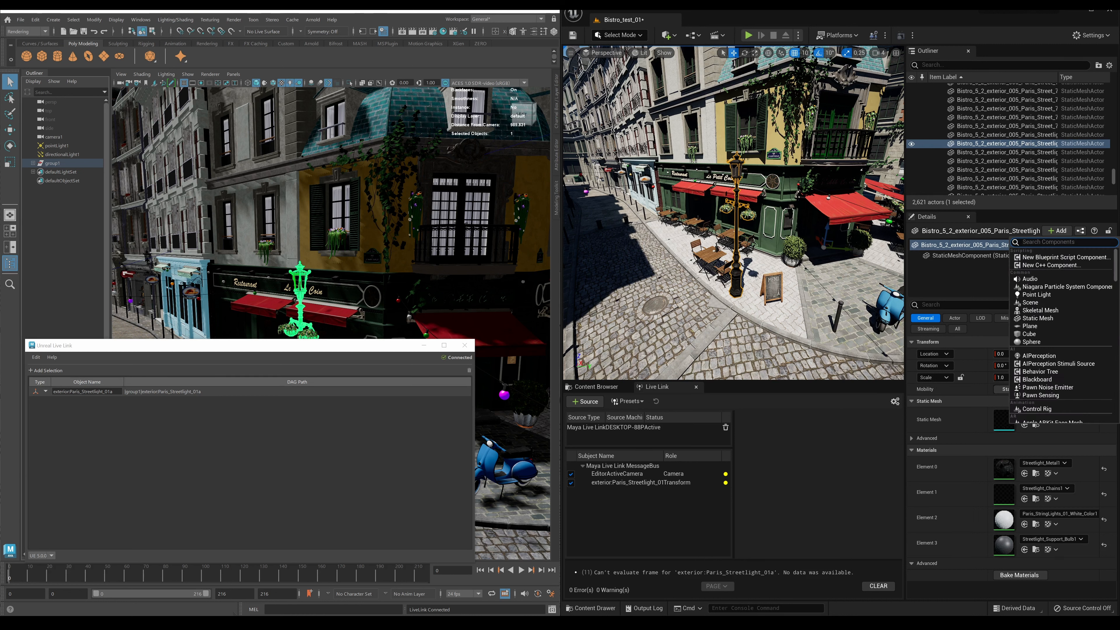
type("live")
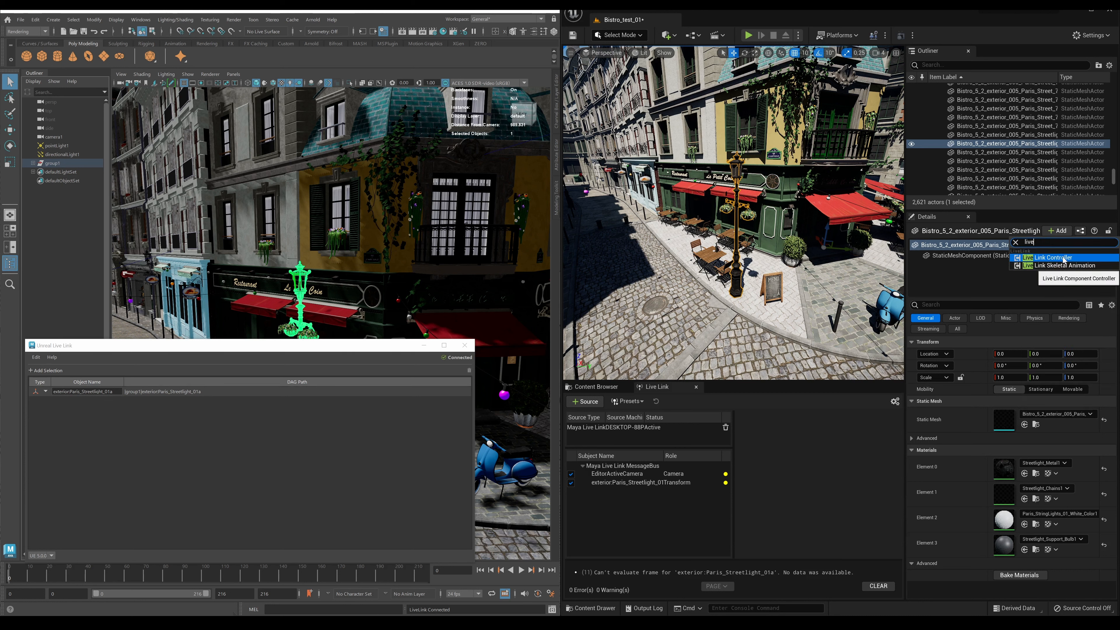
left_click(1058, 258)
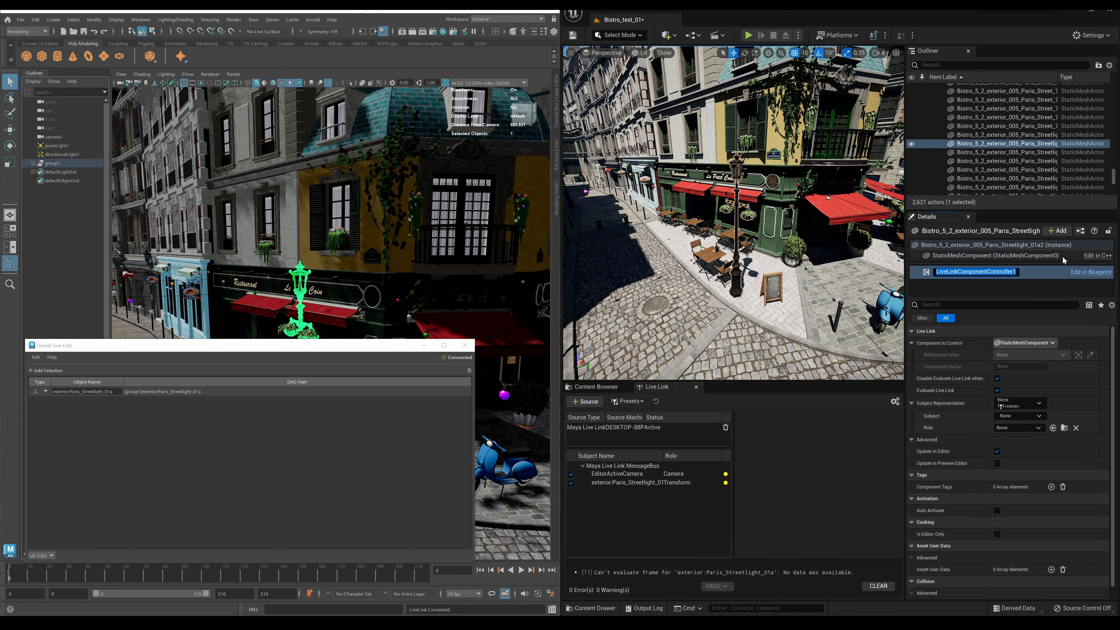
key("Return")
left_click(1040, 403)
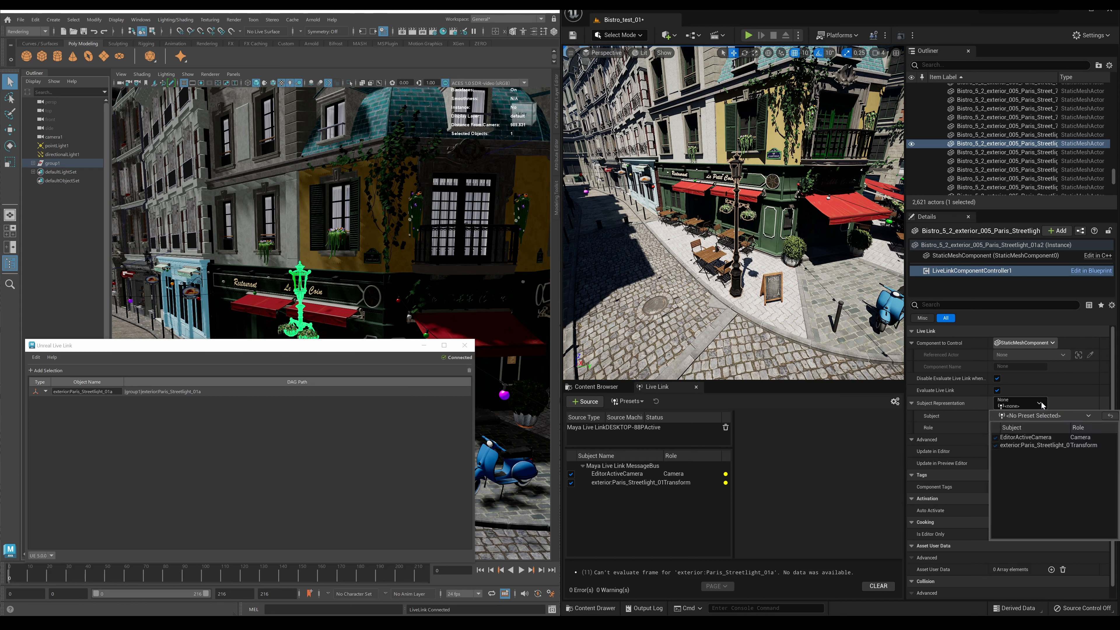
left_click(1029, 445)
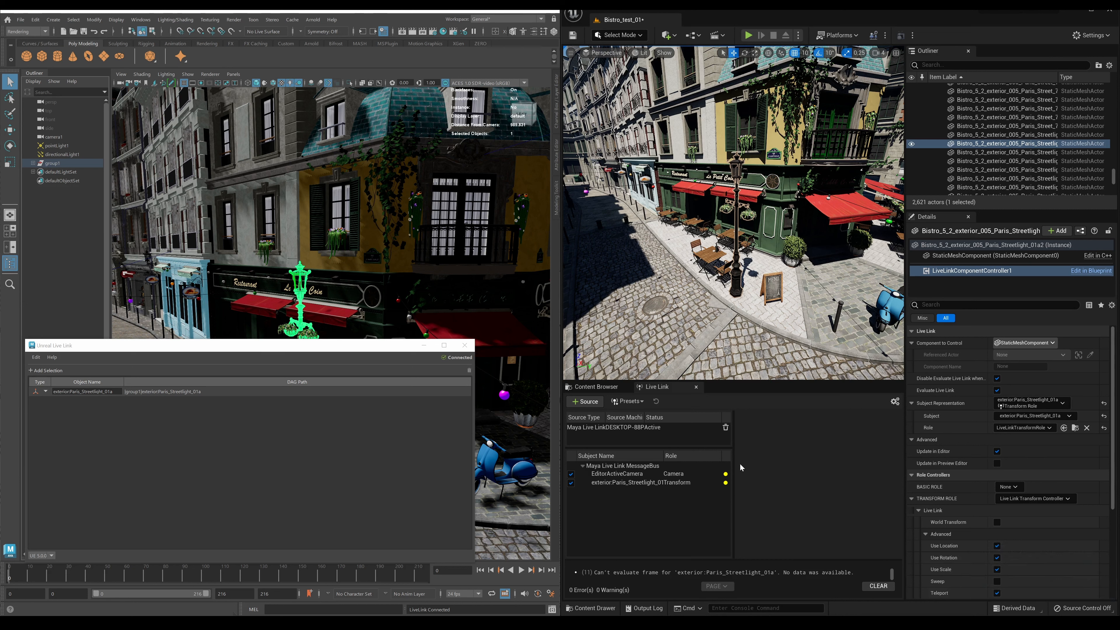
Step: Select the exterior:Paris_Streetlight_01a subject in Unreal's Live Link and move the Maya streetlight down and back up to test streaming
left_click_drag(734, 449, 806, 449)
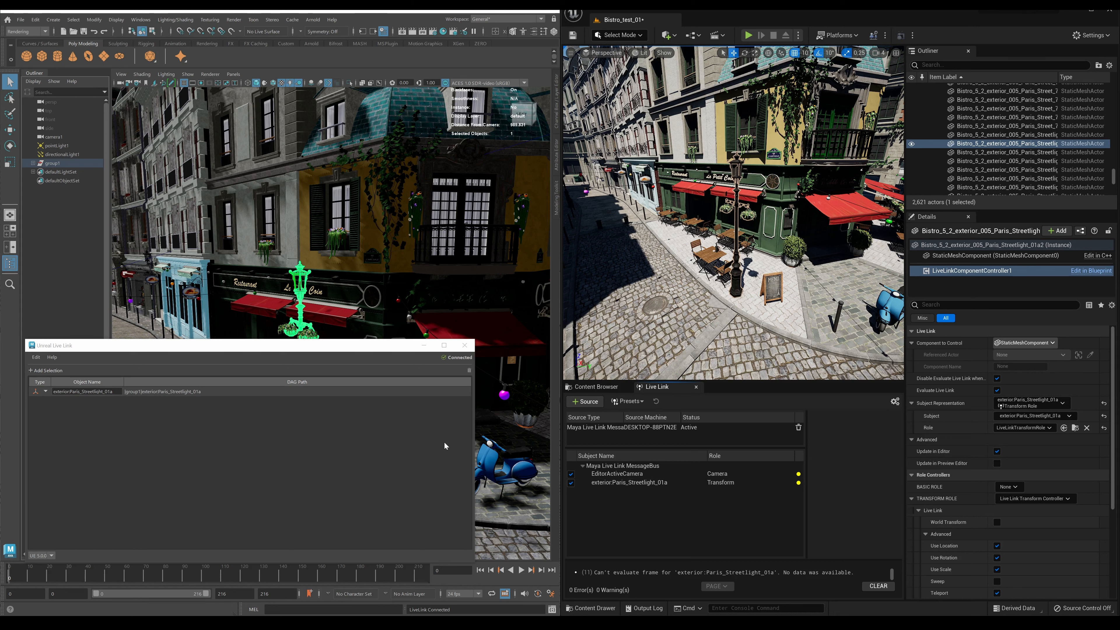
left_click(736, 484)
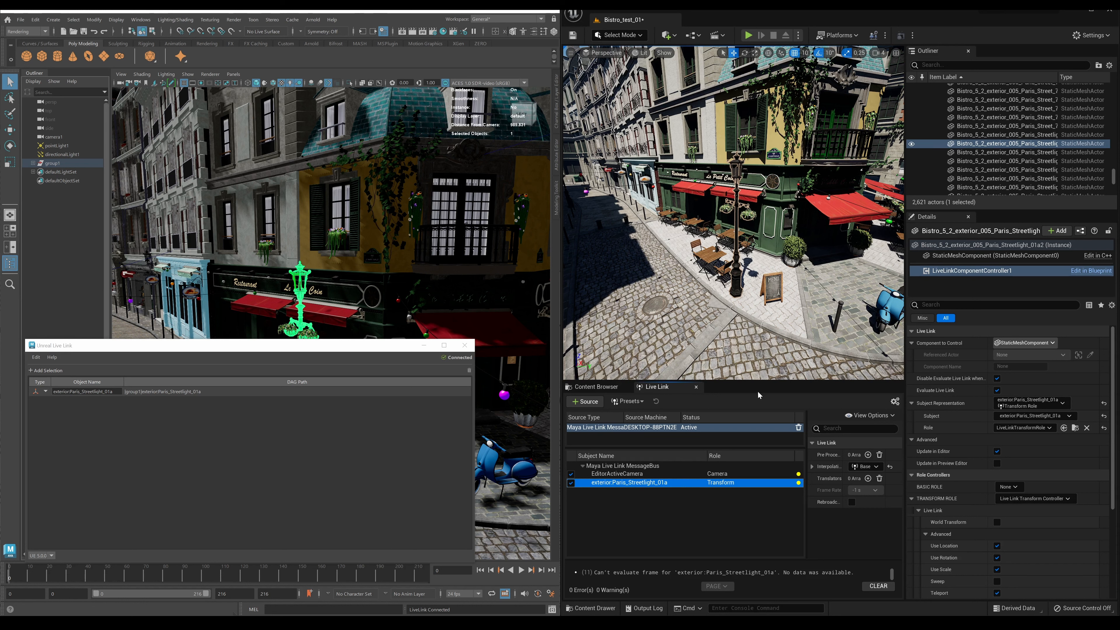
left_click(426, 348)
key("w")
mouse_move(483, 378)
left_mouse_down()
mouse_move(493, 246)
mouse_move(482, 392)
mouse_move(489, 205)
mouse_move(484, 391)
left_mouse_up()
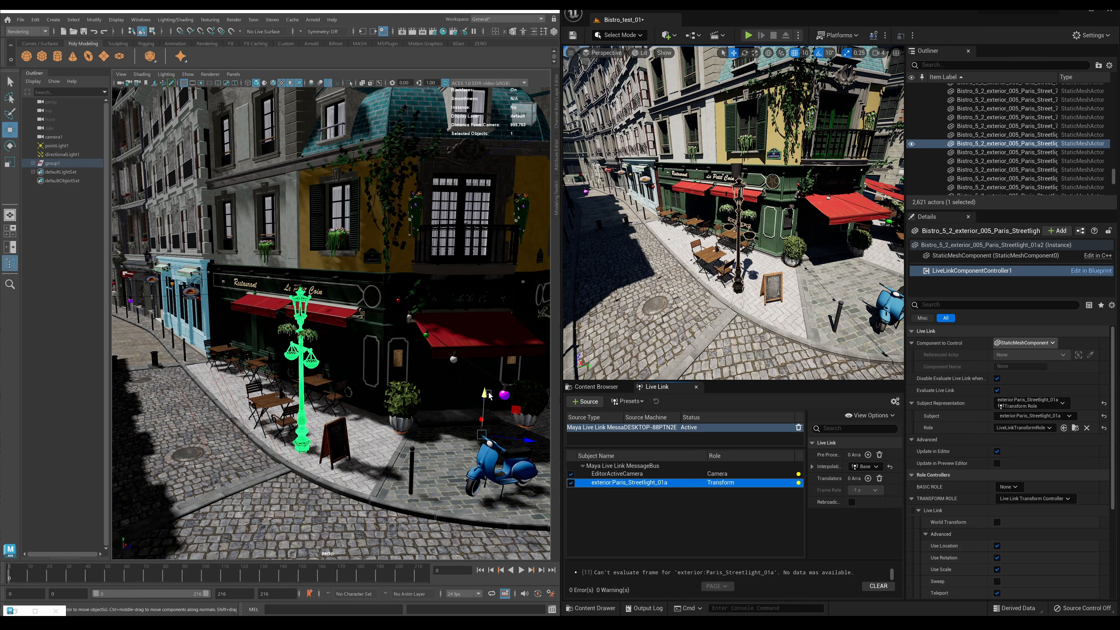
left_click_drag(486, 395, 485, 375)
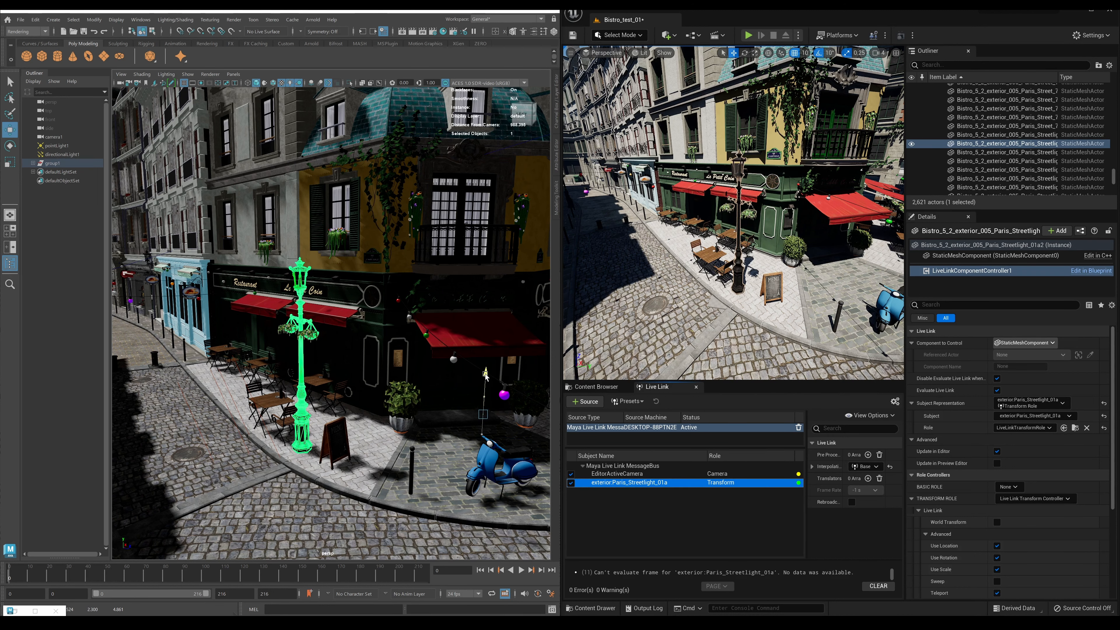
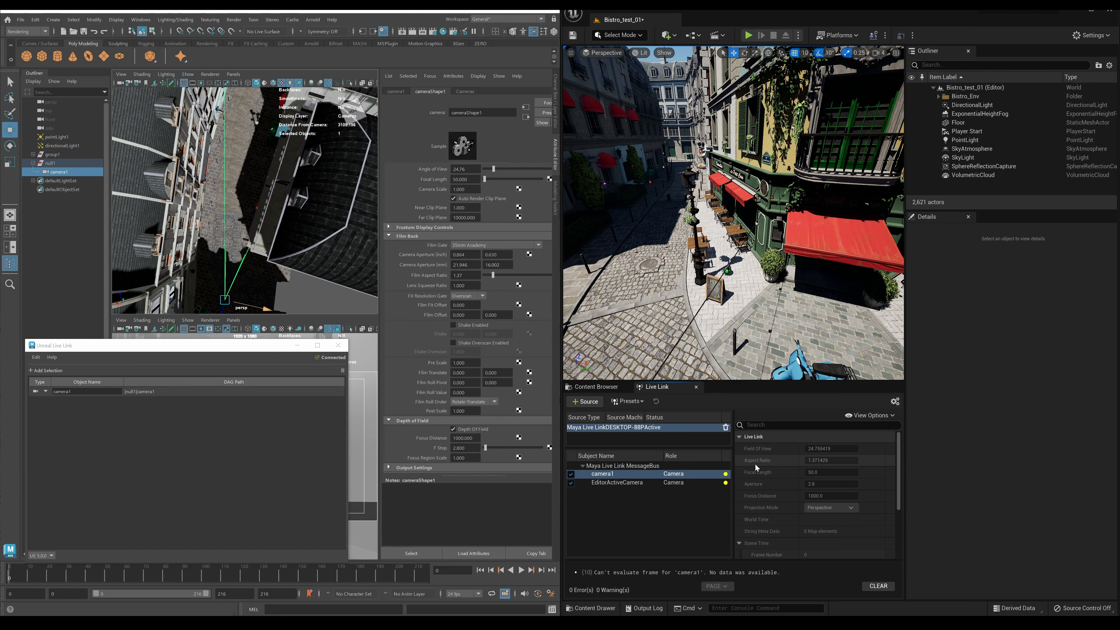
Step: Place a new Cine Camera Actor in the Unreal level
left_click(666, 35)
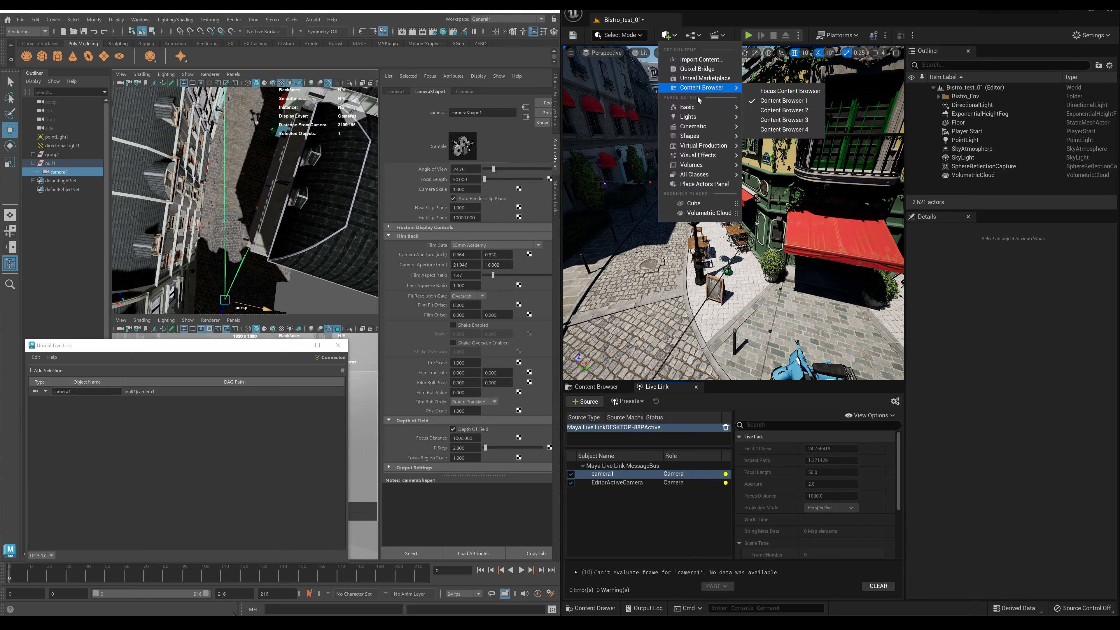
mouse_move(701, 126)
left_click(789, 129)
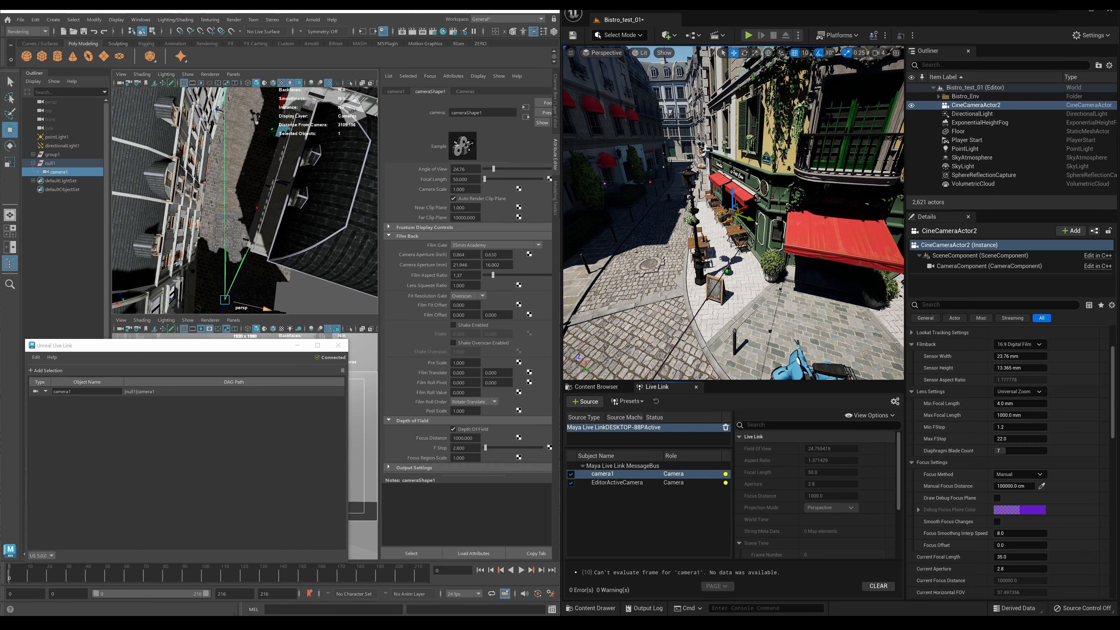
Step: Add a Live Link Controller component to the Unreal cine camera and set its subject representation to camera1
left_click(1071, 231)
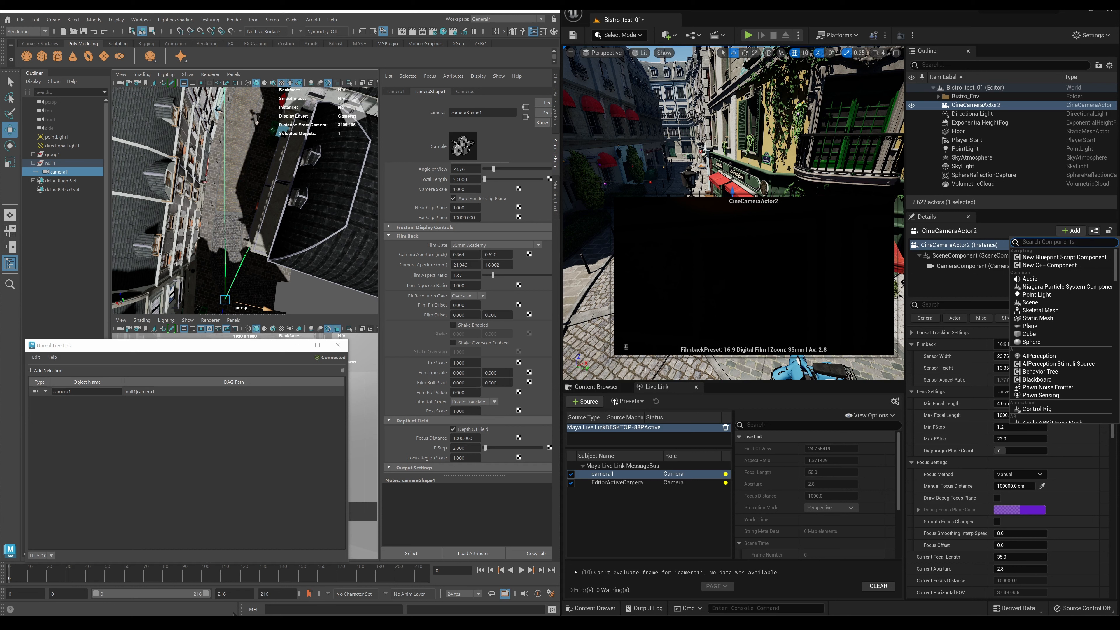
key("Escape")
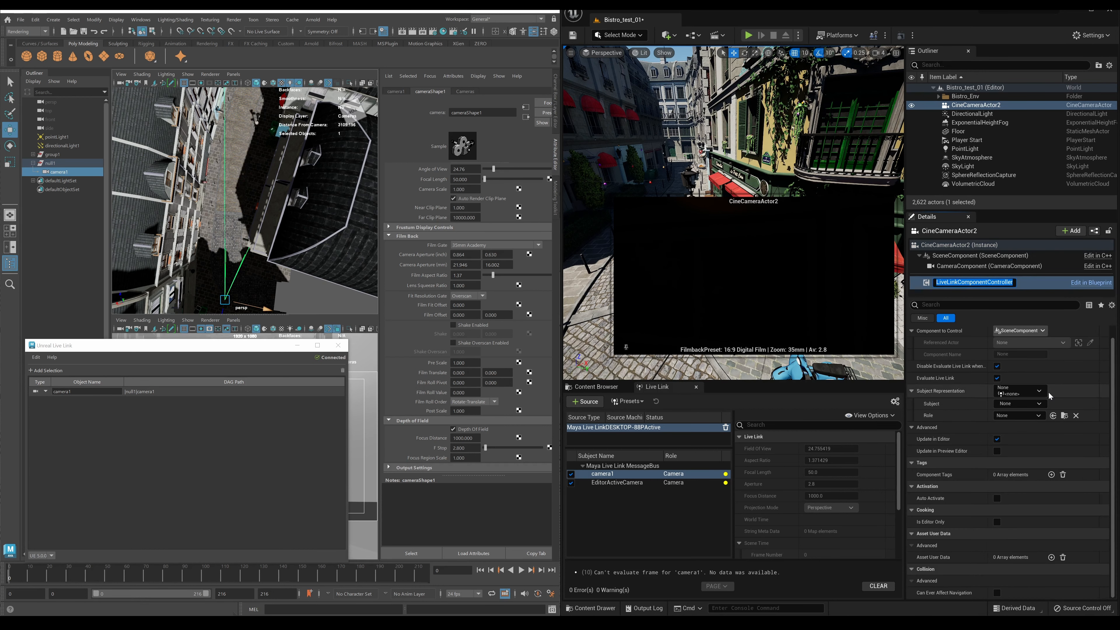
key("Return")
left_click(1040, 392)
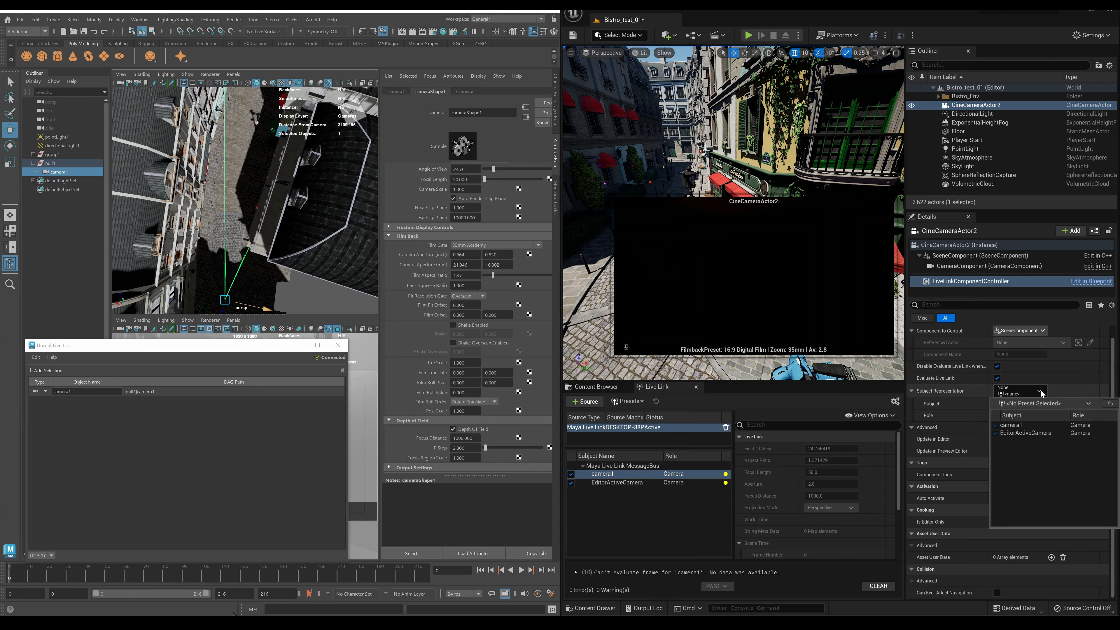
left_click(1022, 426)
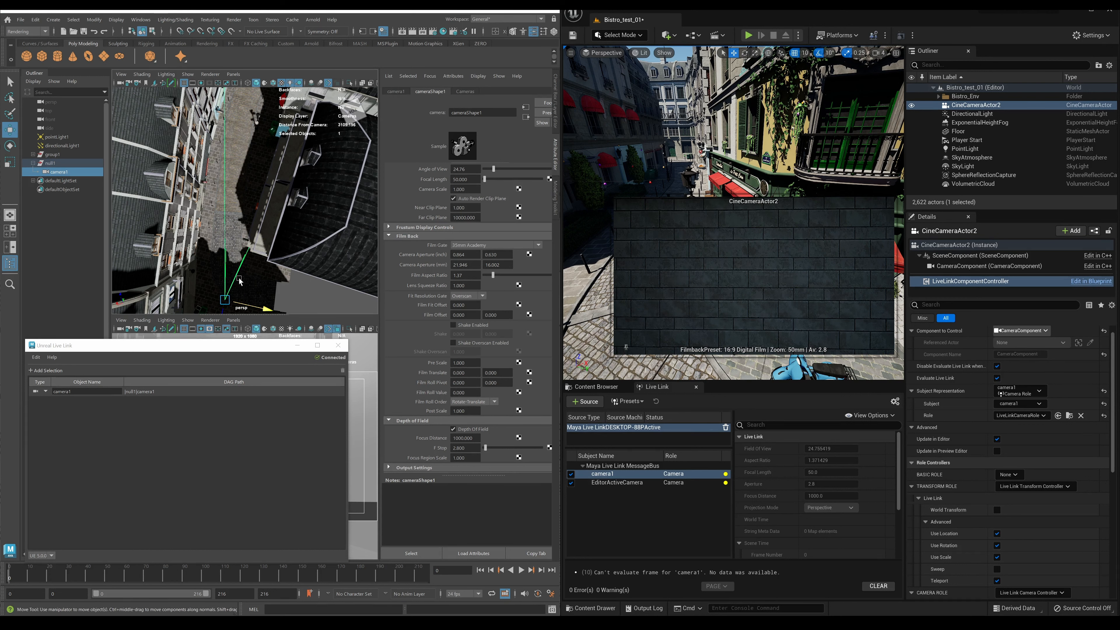
Step: Nudge camera1 sideways in Maya and enable World Transform in the Unreal camera's Live Link transform controller
left_click_drag(267, 309, 273, 311)
left_click(298, 345)
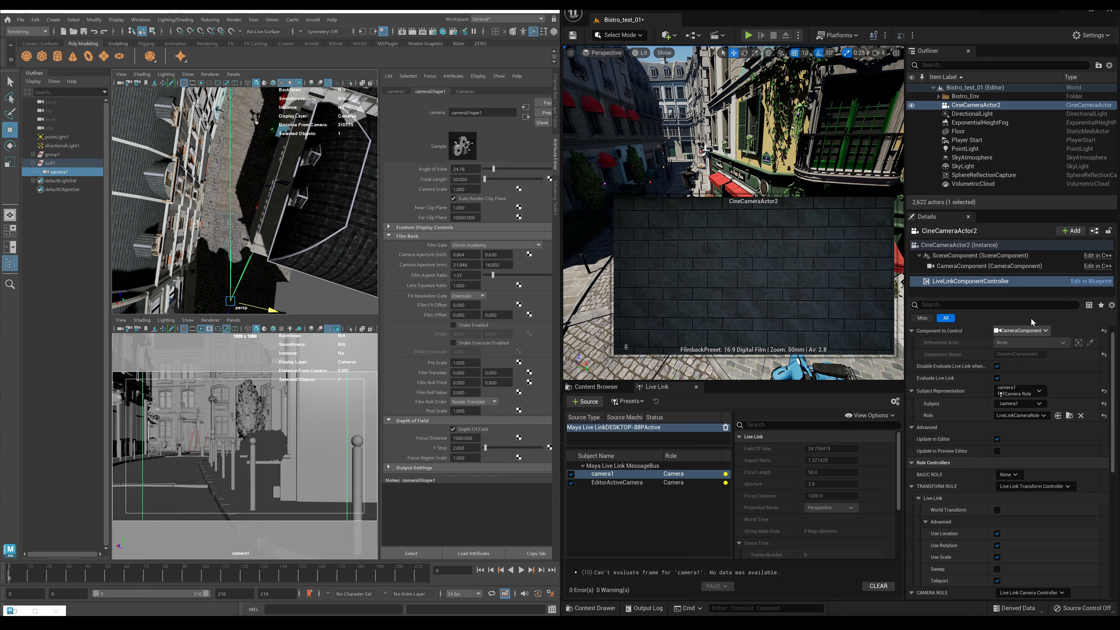
scroll(1030, 411, "down", 2)
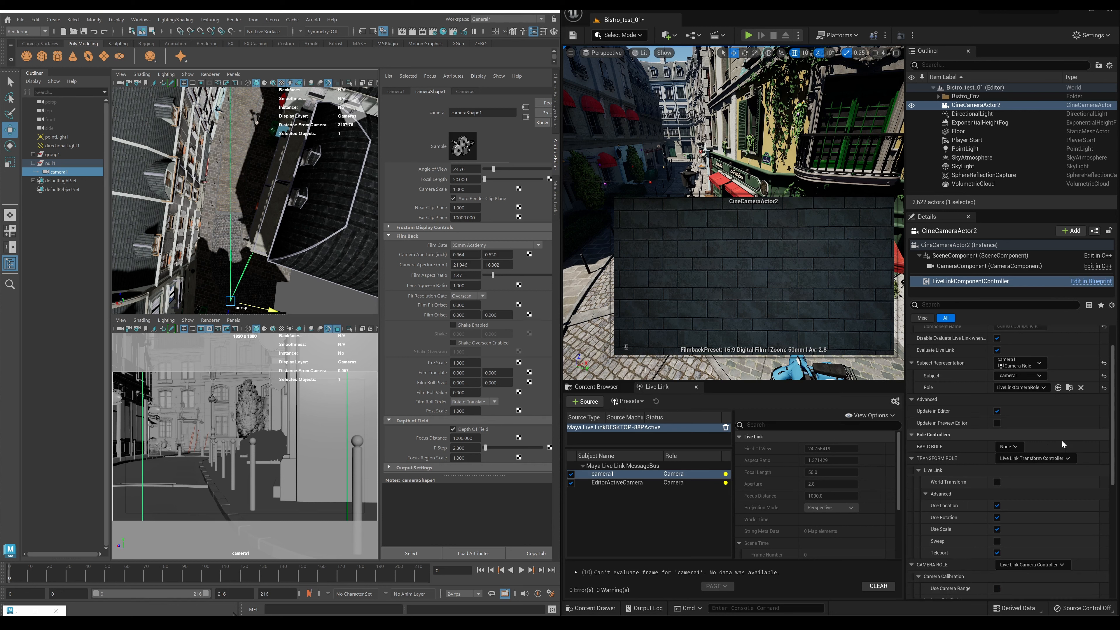
scroll(1061, 441, "down", 3)
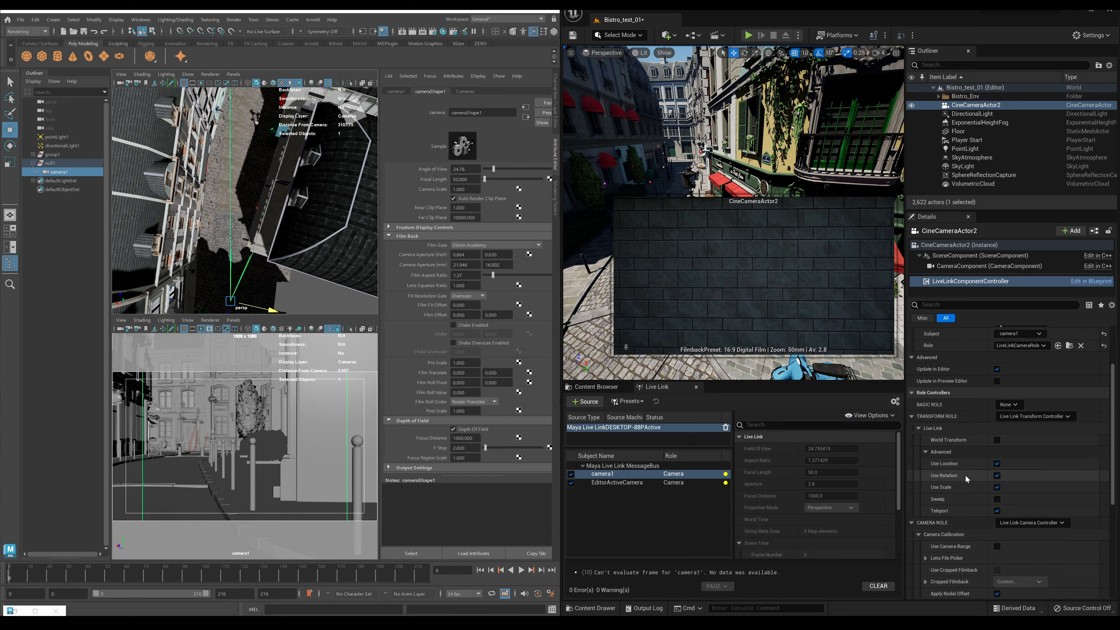
left_click(998, 441)
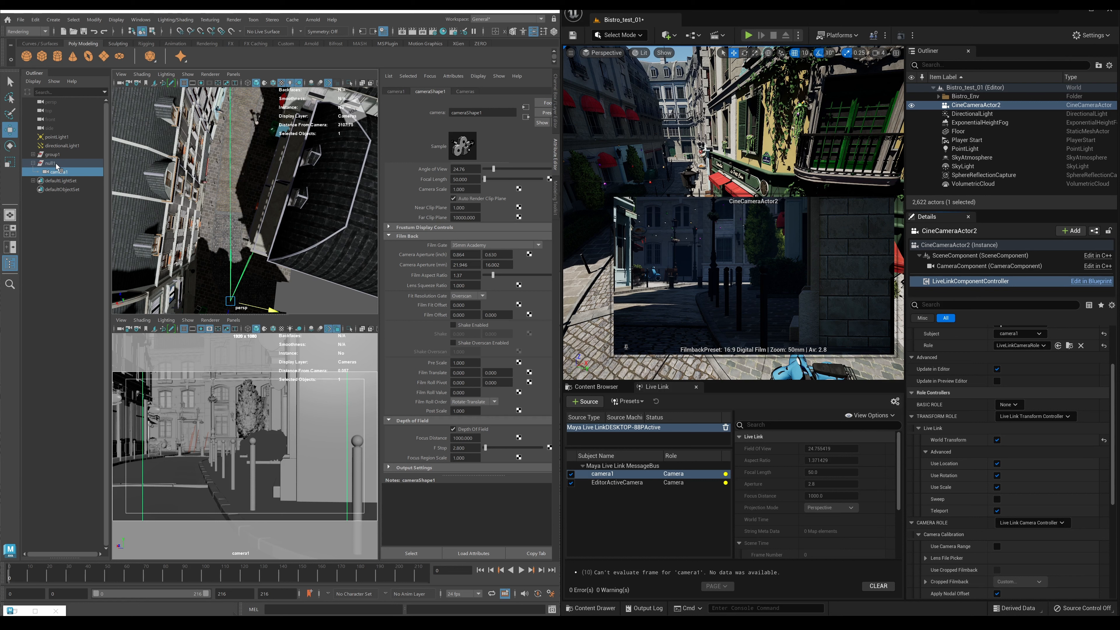
Step: Check the transforms of the parent null1 in Maya, and move camera1 sideways until the bollard sits mid-frame
left_click(56, 163)
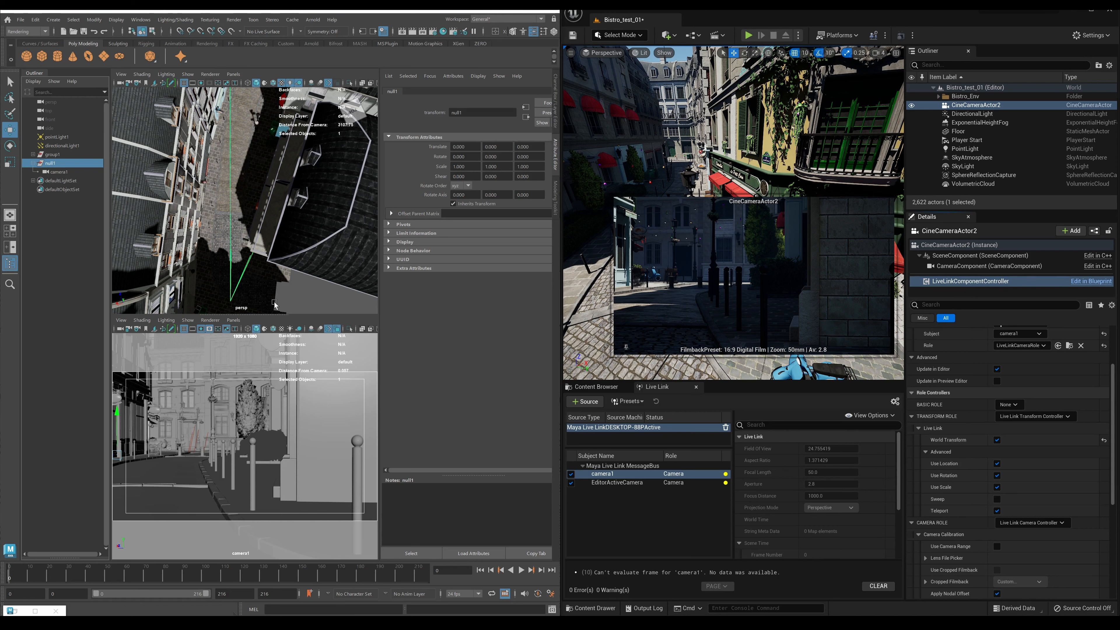
scroll(276, 302, "down", 2)
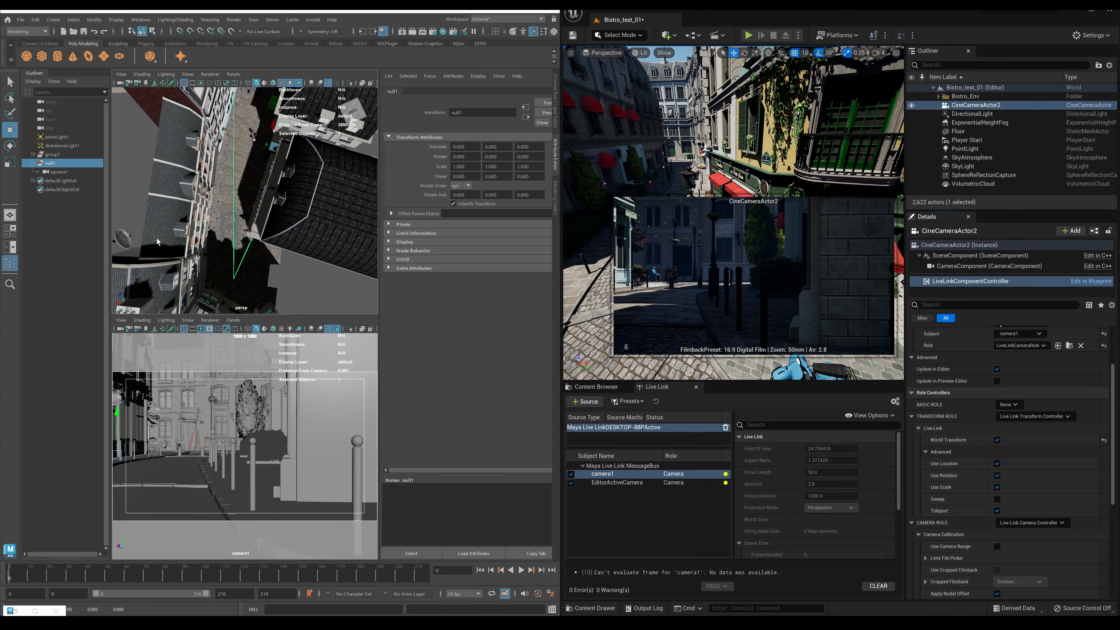
left_click(59, 171)
left_click_drag(275, 288, 260, 287)
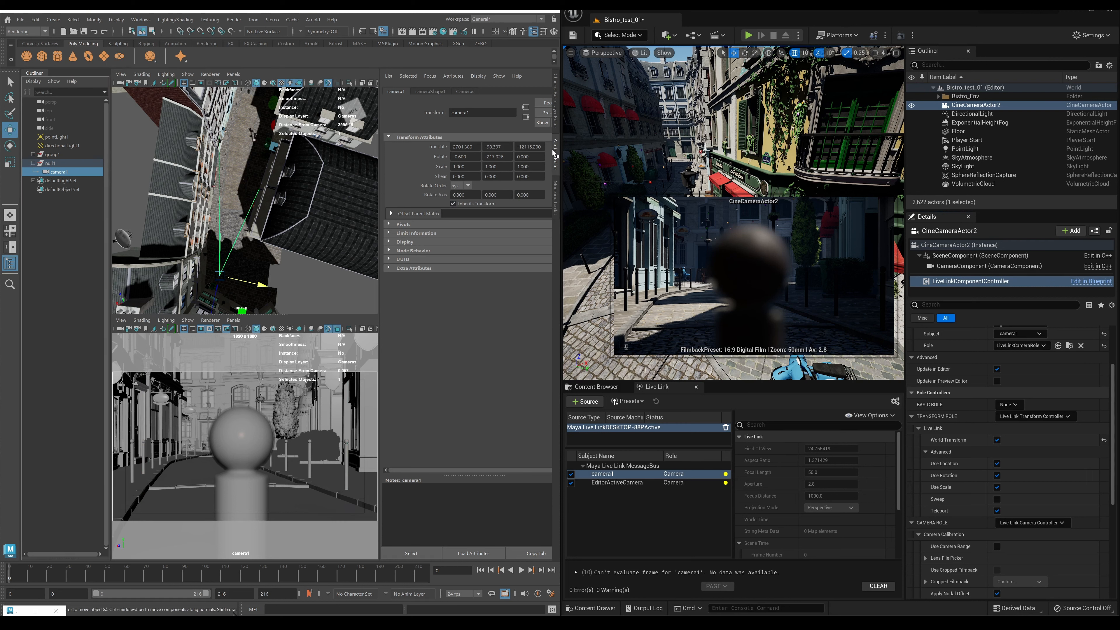
Step: Display the camera settings in both Maya and Unreal, and set the Maya camera's focus distance to 50
left_click(430, 92)
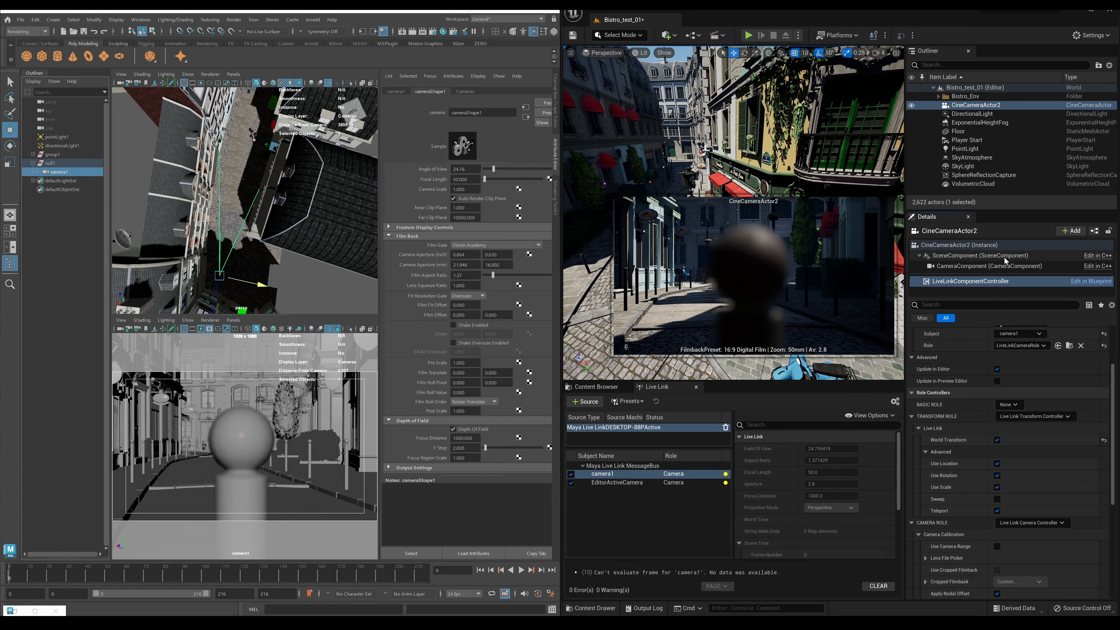
left_click(961, 245)
double_click(463, 438)
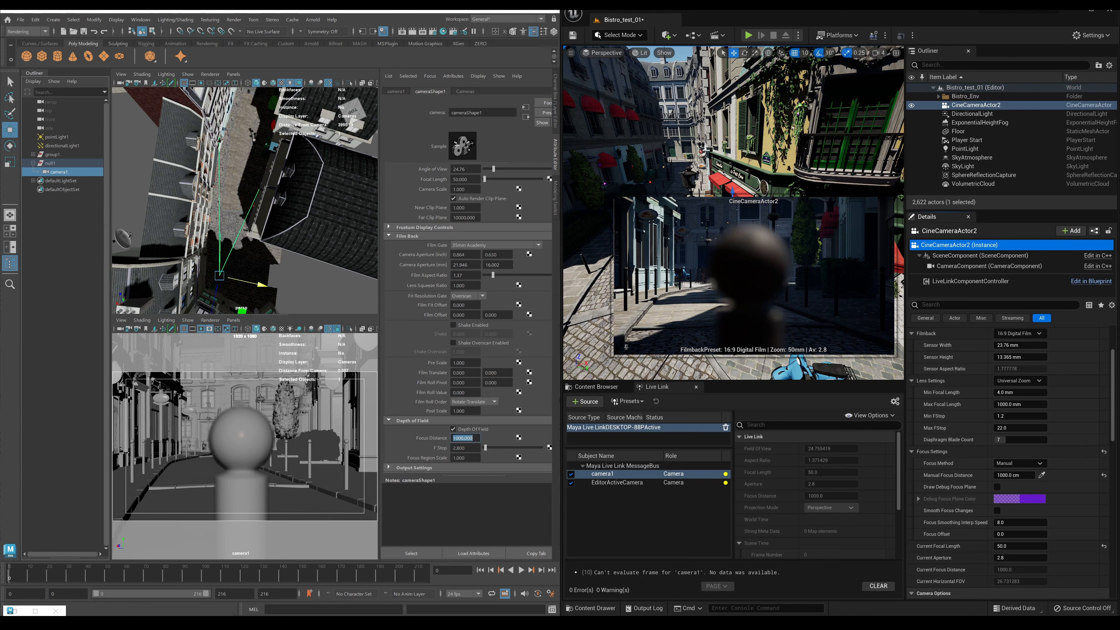
type("50")
key("Return")
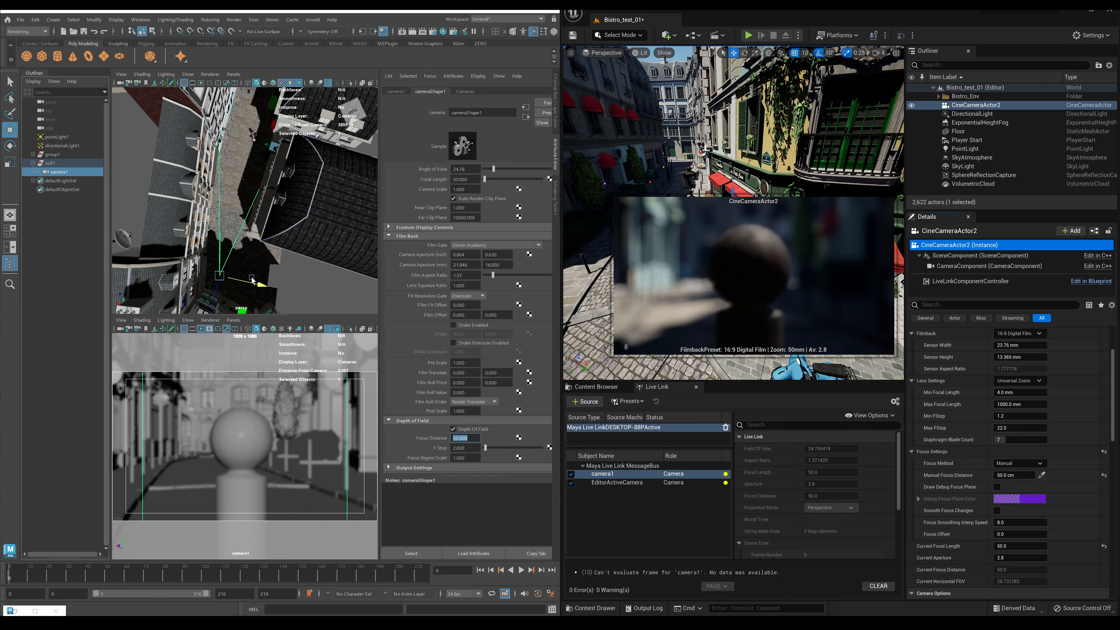
Step: Move the Maya camera sideways off the central bollard and set its focus distance to 650
left_click_drag(260, 283, 276, 292)
double_click(460, 438)
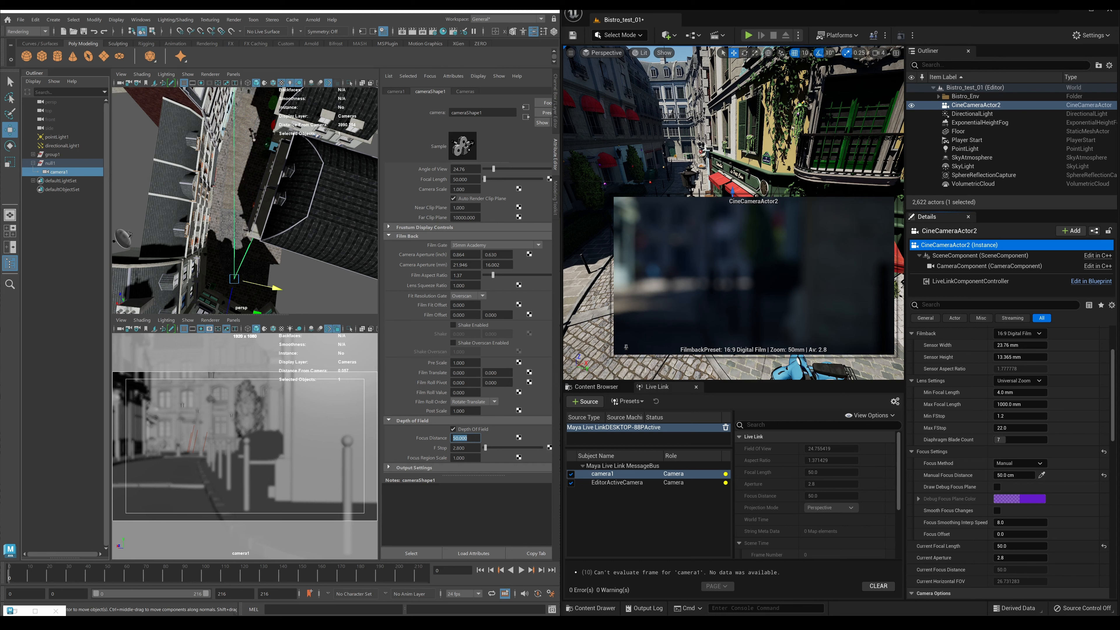
type("650")
key("Return")
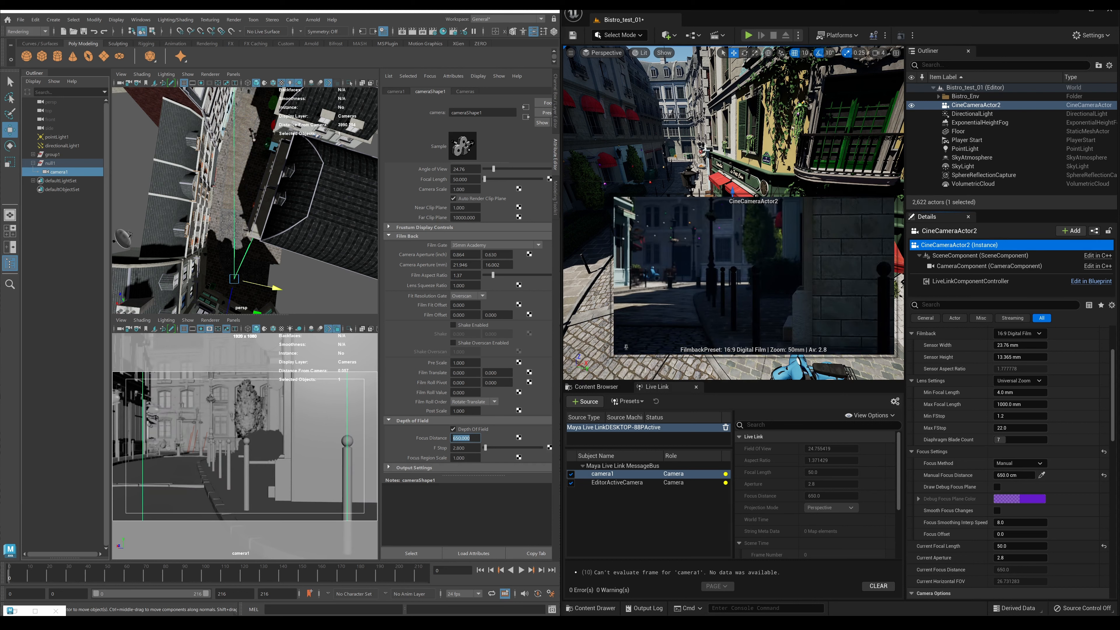
Step: Set the Maya camera's focal length to 400 and adjust its angle of view to test streamed lens changes
double_click(461, 179)
type("400")
key("Return")
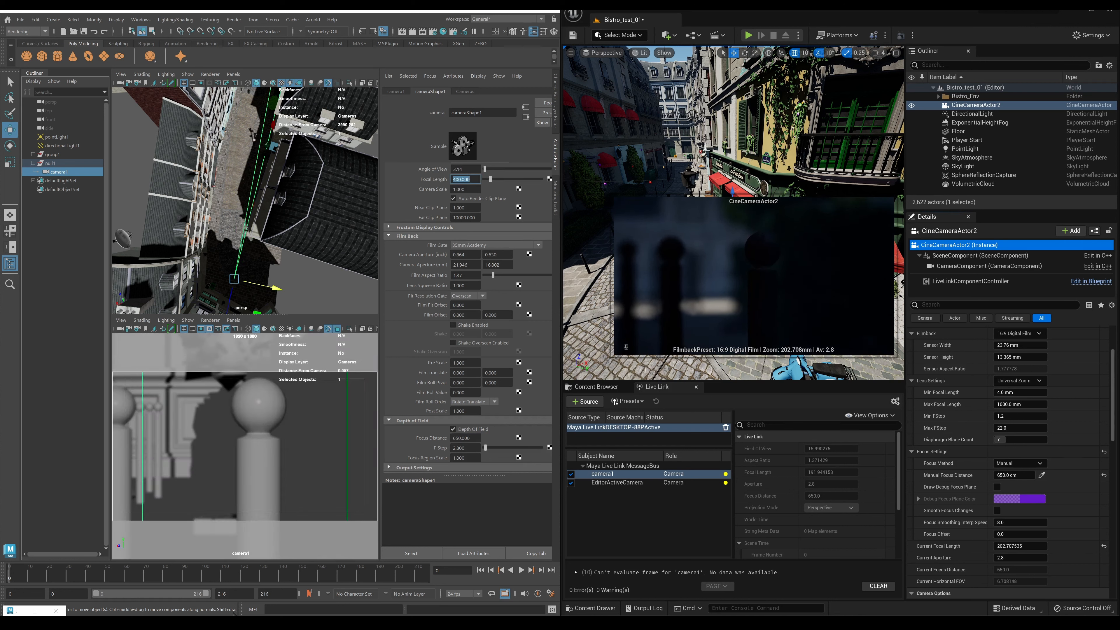
left_click_drag(485, 168, 497, 169)
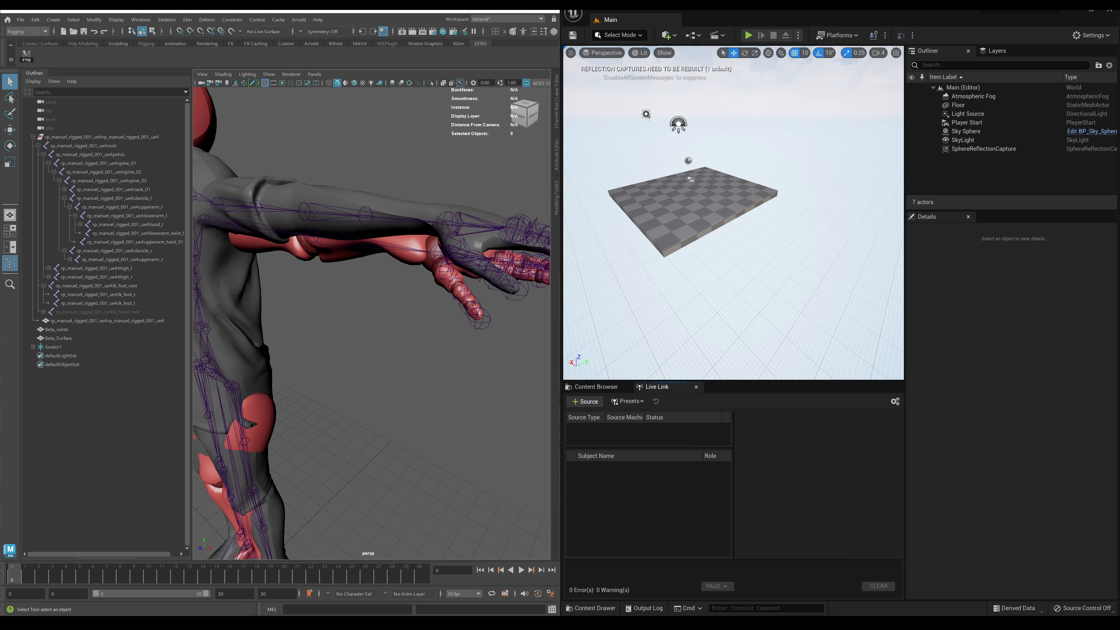
Step: Examine the rigged character from several angles in Maya, including its root group, skinned mesh and arm joints
key("a")
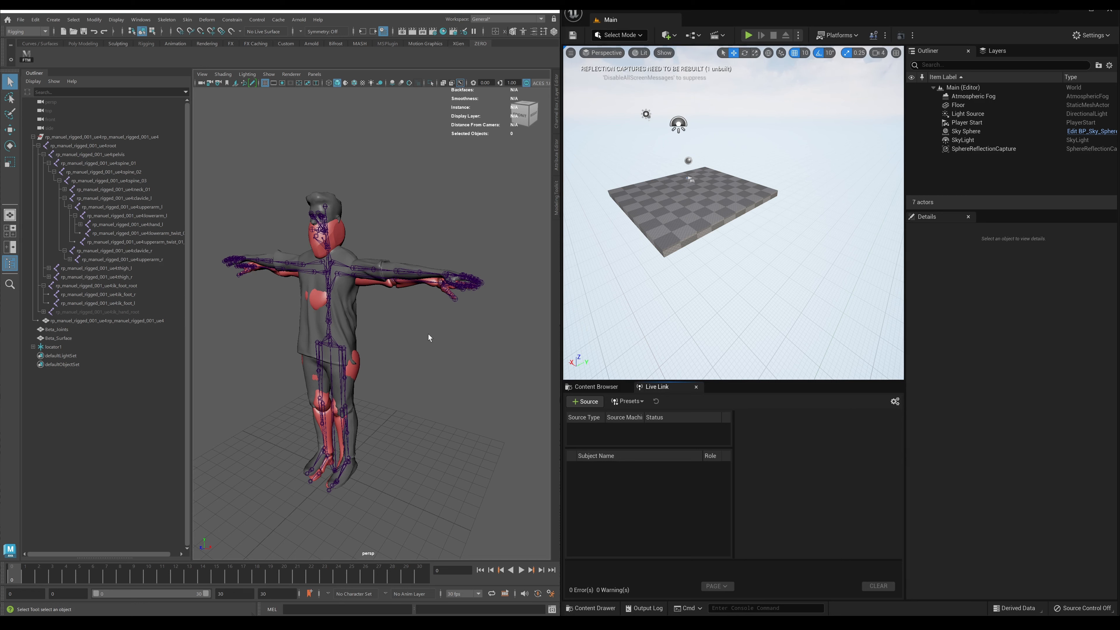
left_click_drag(476, 338, 466, 339, "alt")
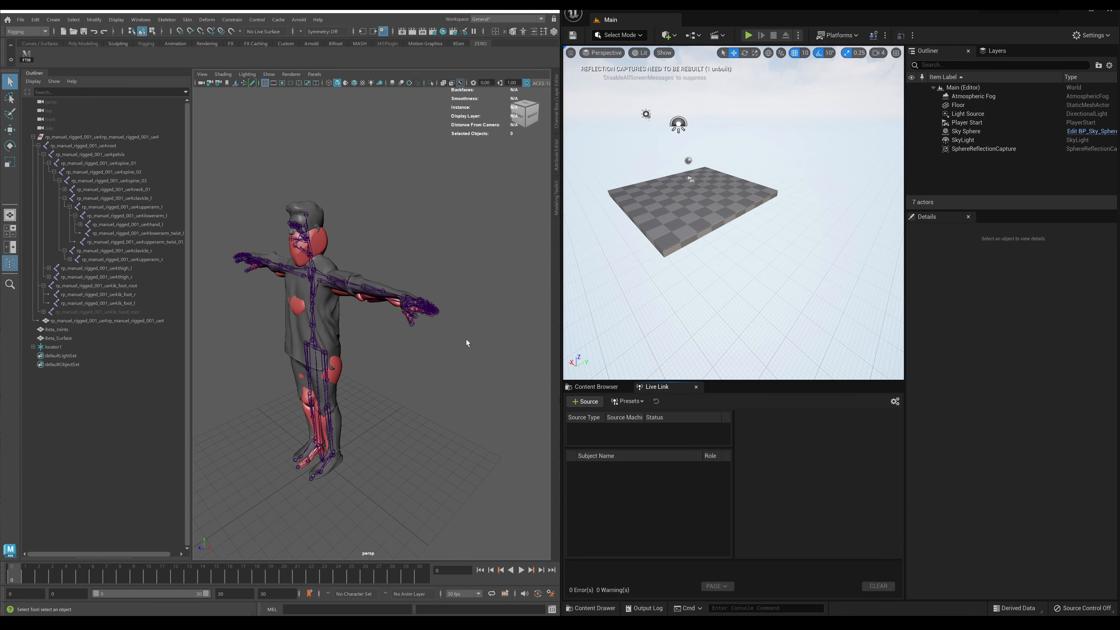
scroll(466, 339, "up", 4)
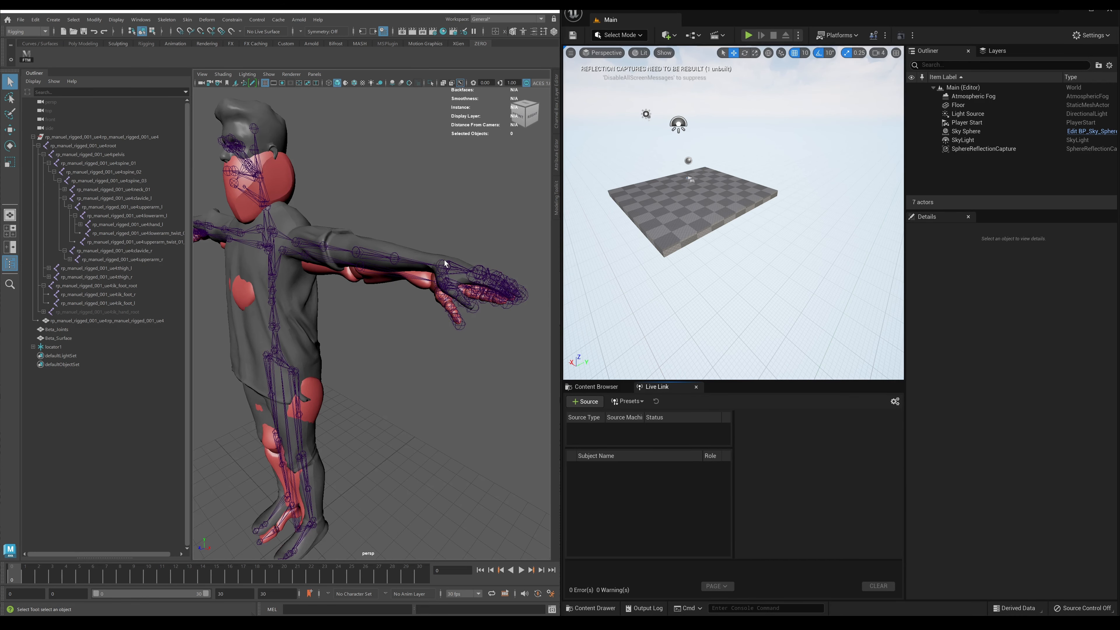
scroll(358, 345, "down", 4)
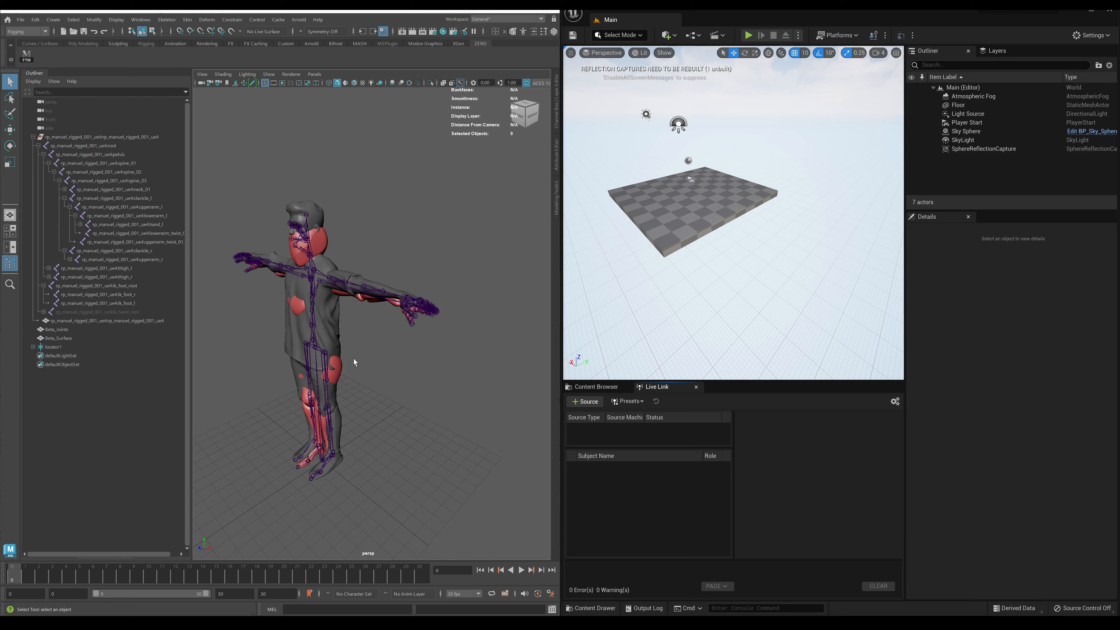
left_click_drag(354, 359, 365, 352, "alt")
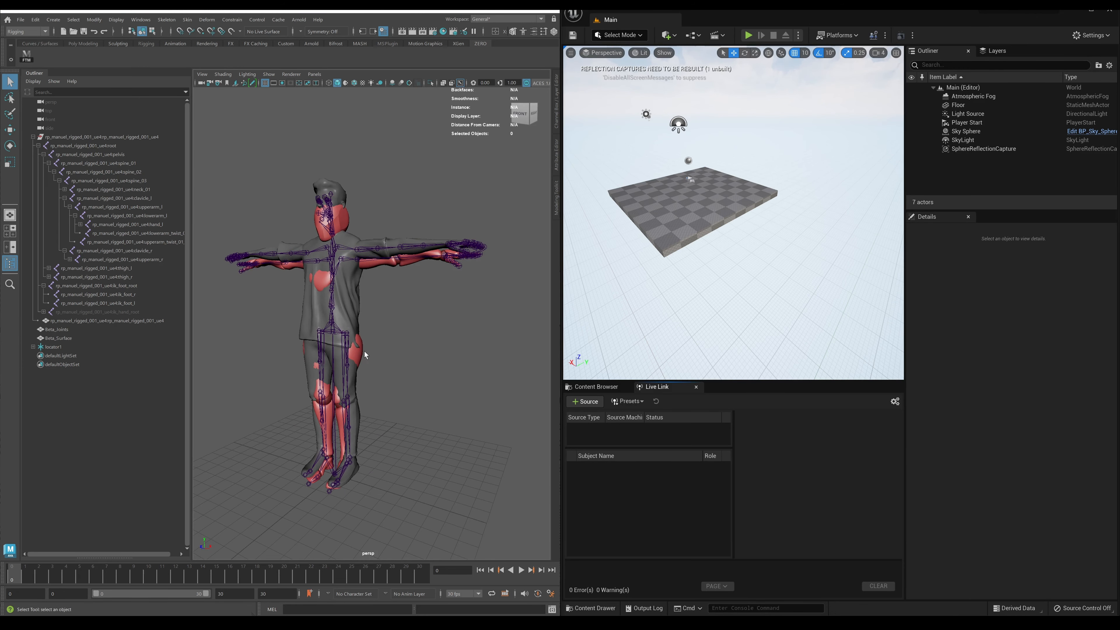
left_click(125, 137)
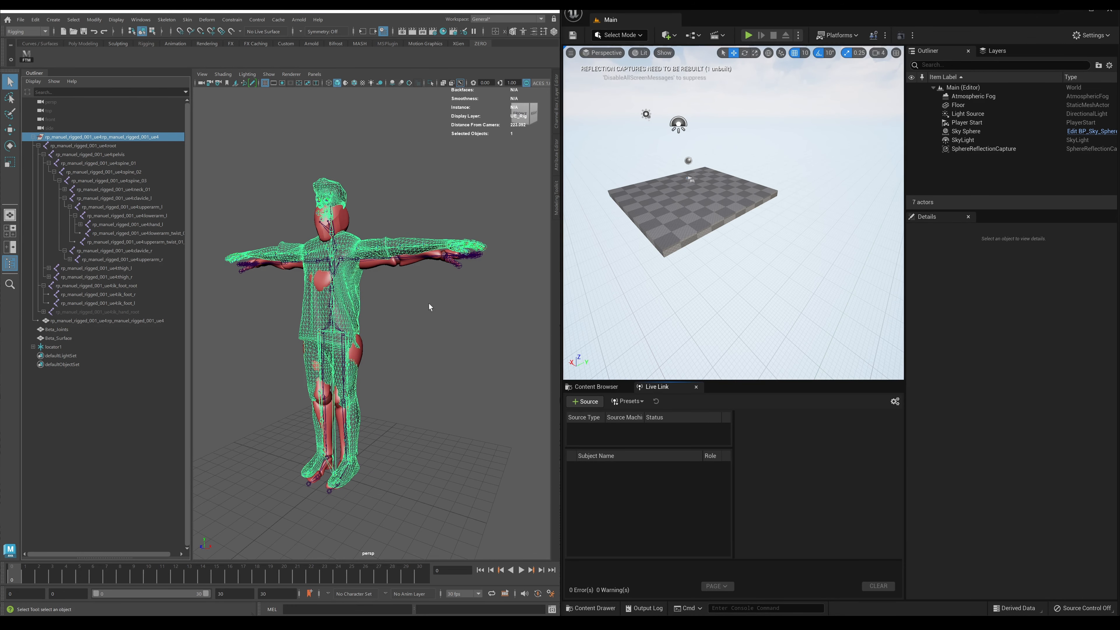
left_click(107, 321)
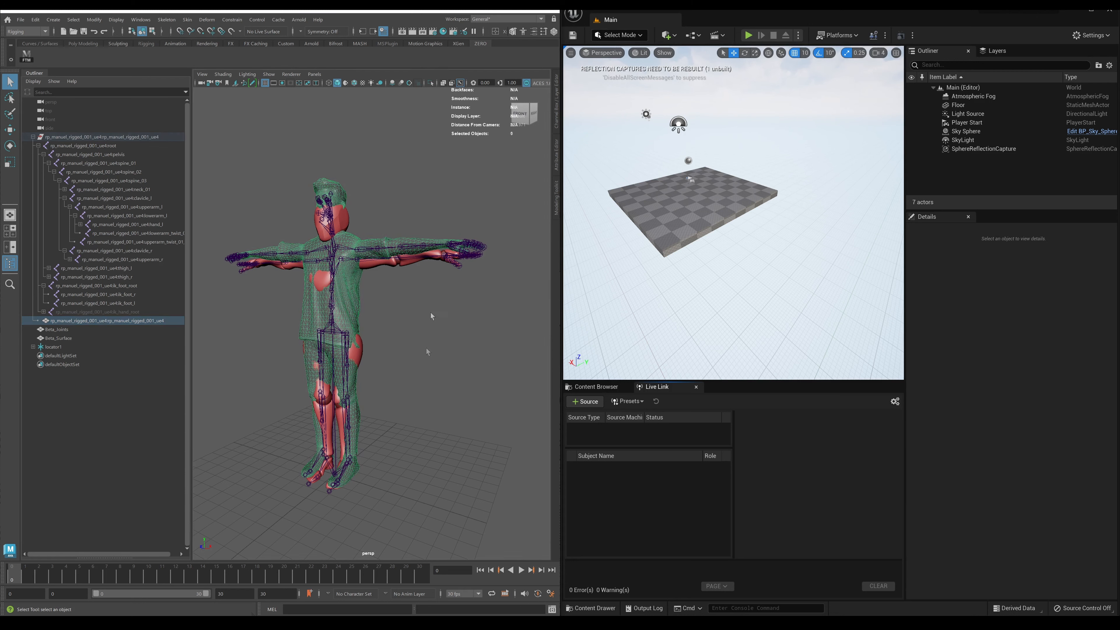
mouse_move(429, 316)
left_mouse_down("alt")
mouse_move(427, 331)
mouse_move(425, 303)
left_mouse_up("alt")
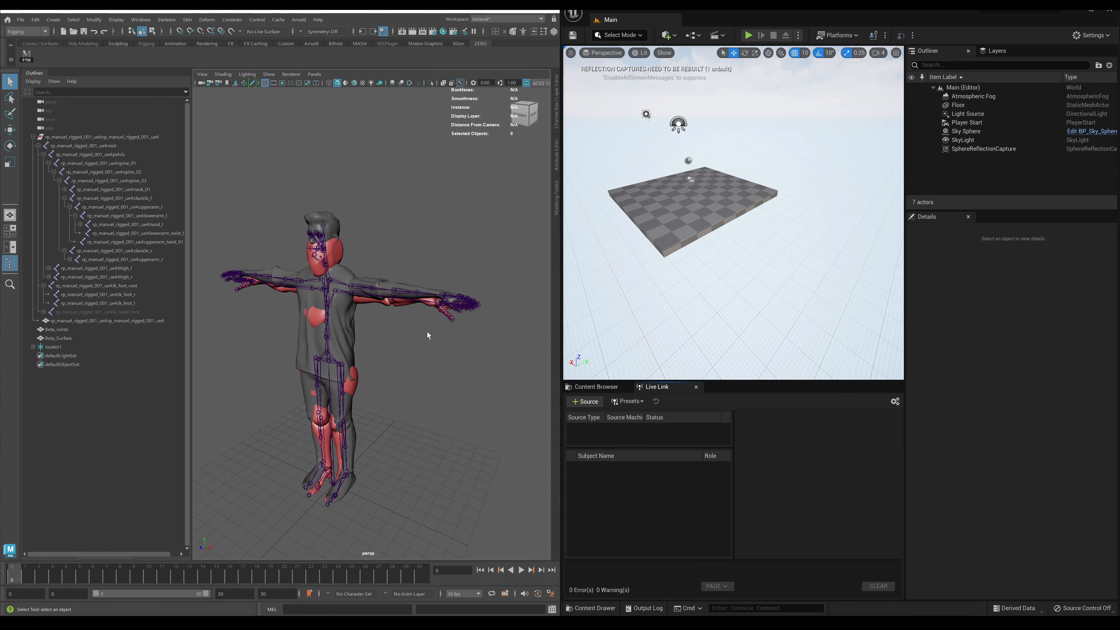
scroll(430, 325, "up", 6)
scroll(461, 308, "down", 5)
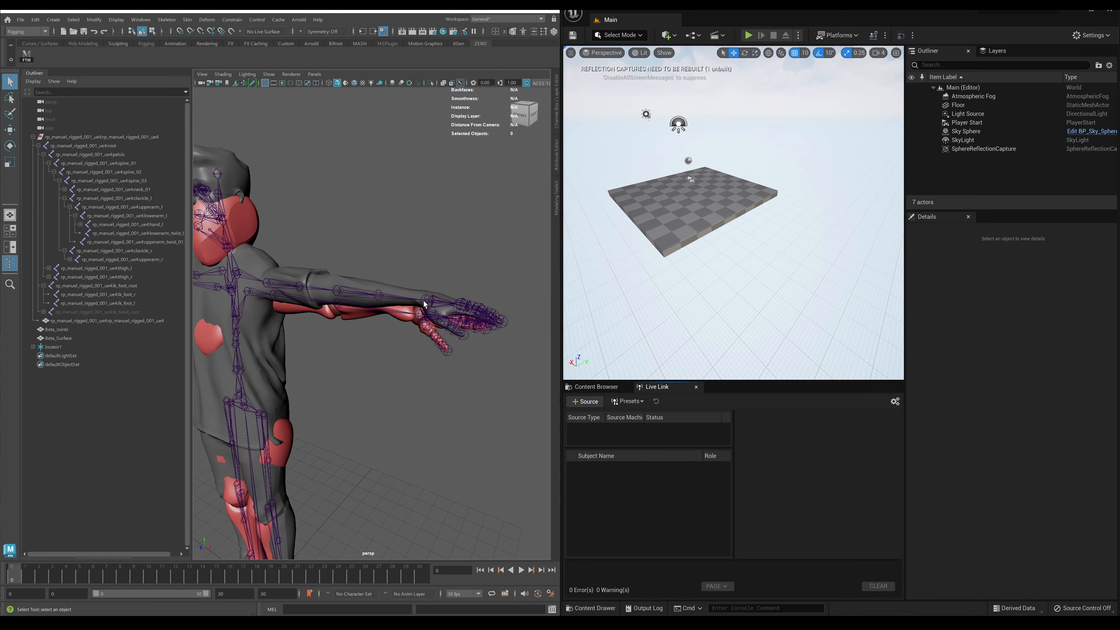
Step: Add a keyable Vector attribute named MyValue to the character's left hand joint and display the joint's attributes
left_click(424, 309)
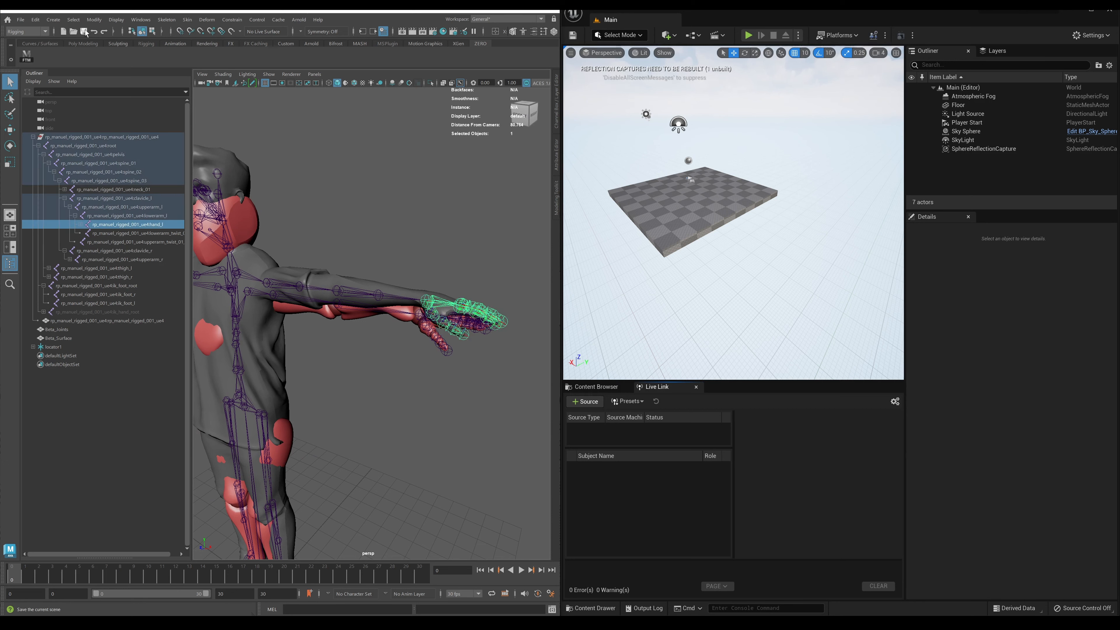
left_click(94, 19)
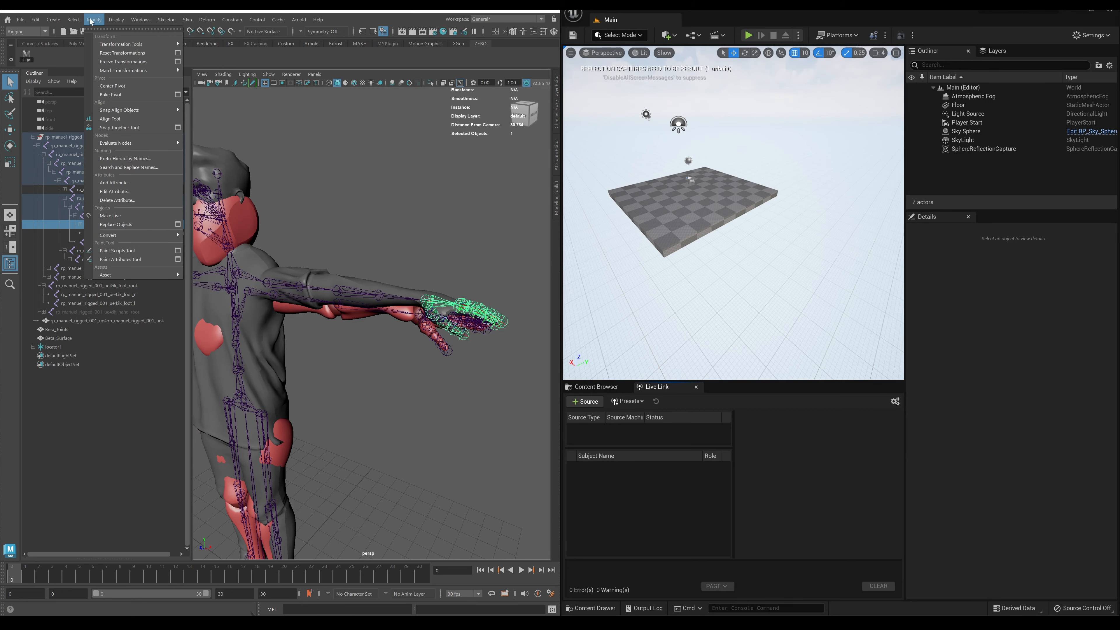
left_click(126, 184)
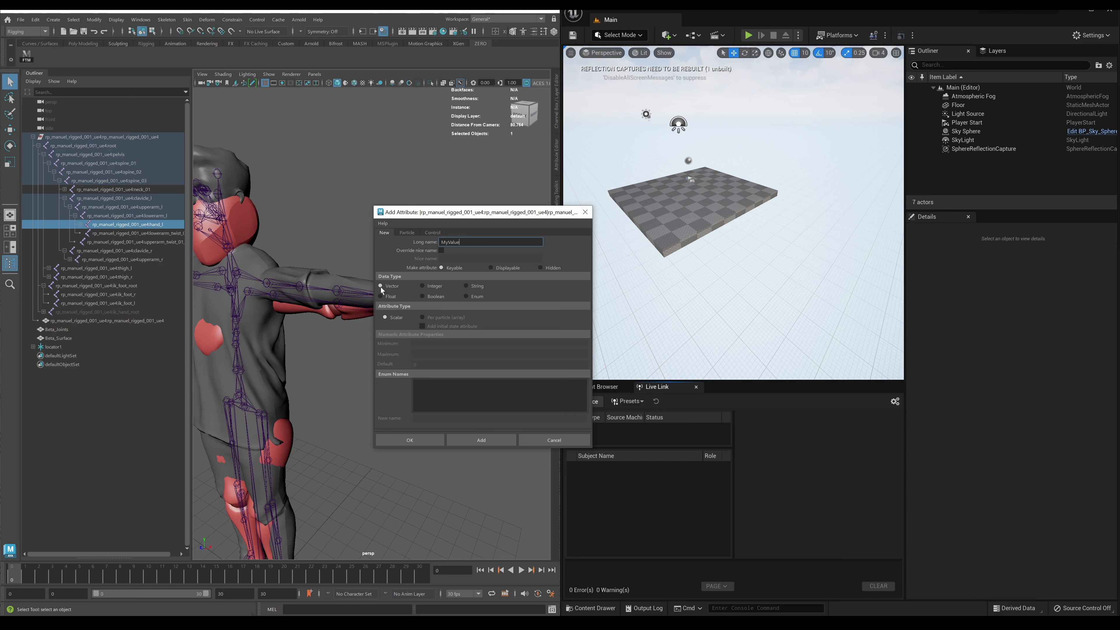
left_click(410, 440)
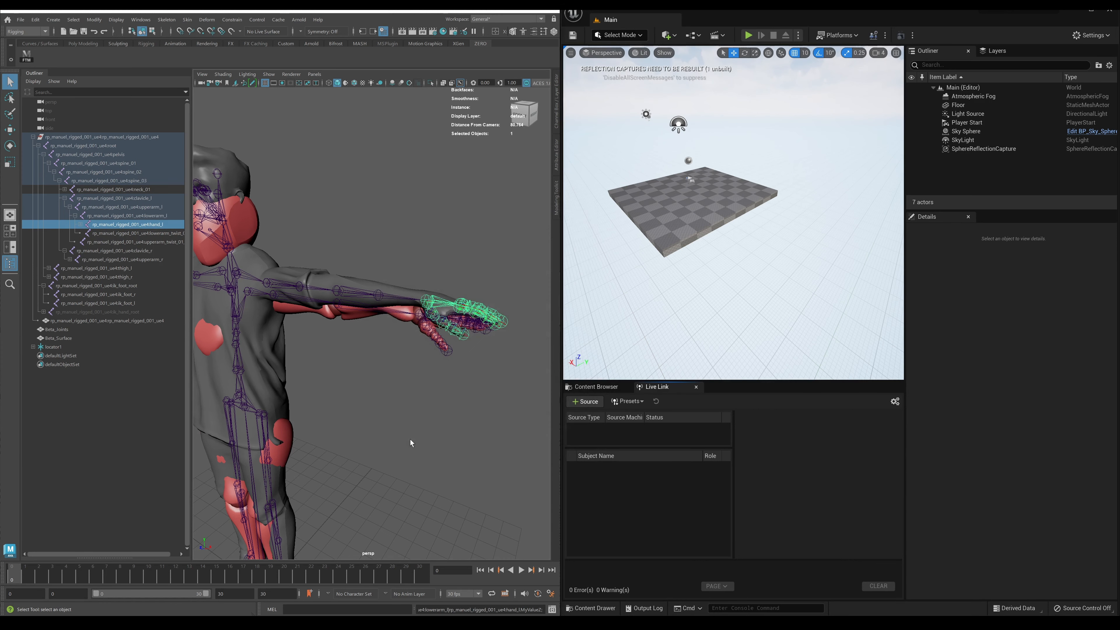
left_click(556, 152)
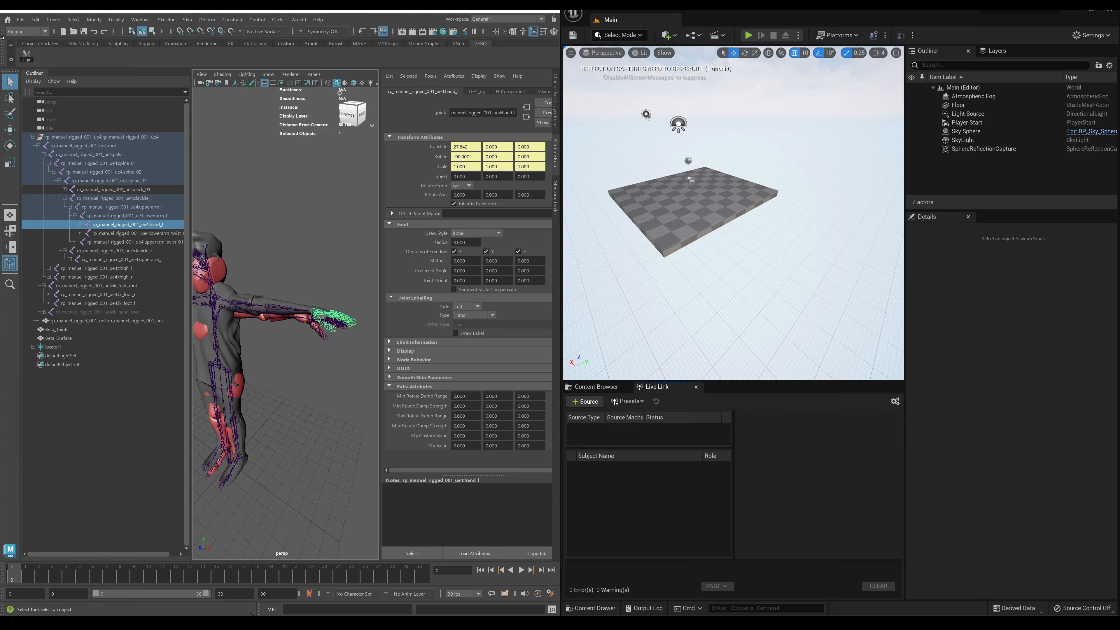
left_click(20, 19)
left_click(61, 192)
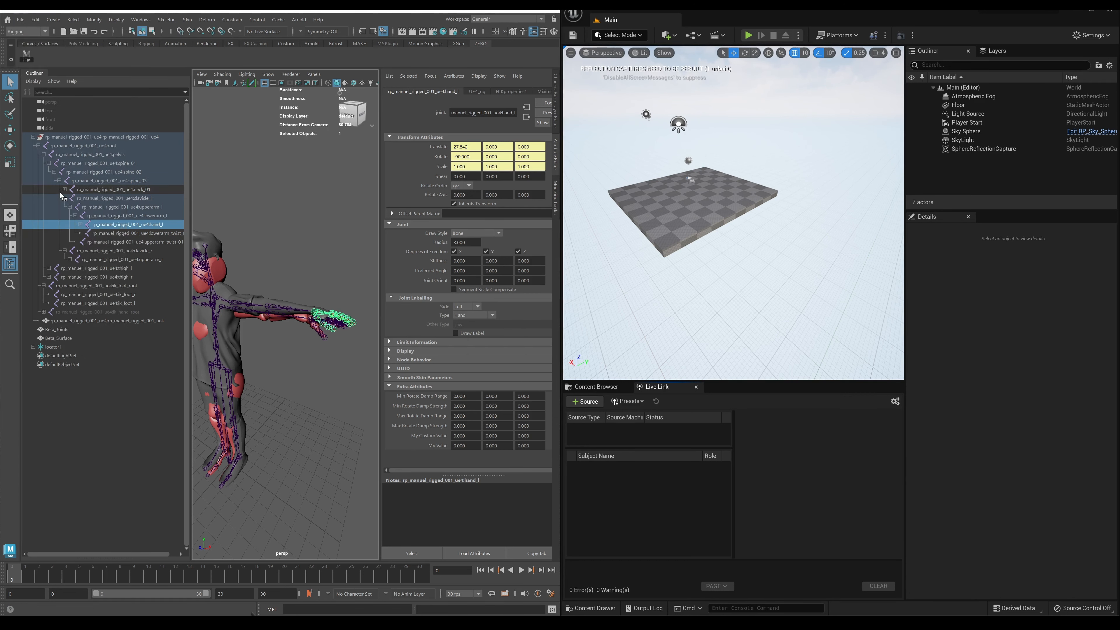
Step: Add the character's left hand joint and root joint to the subject list in Maya's Unreal Live Link window
left_click_drag(162, 215, 164, 408)
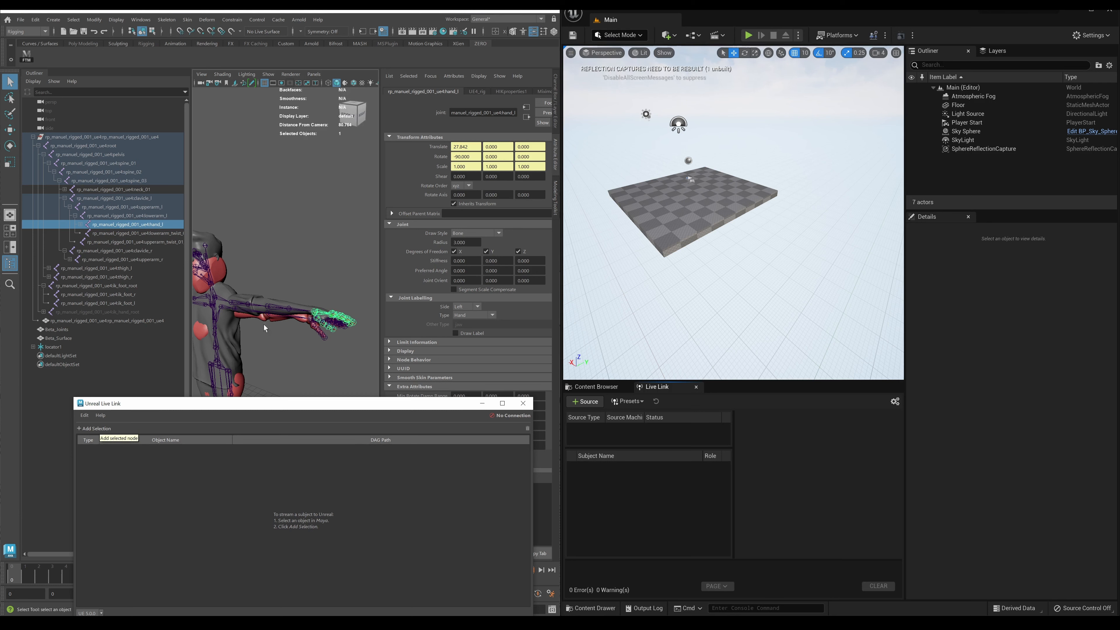
left_click(106, 427)
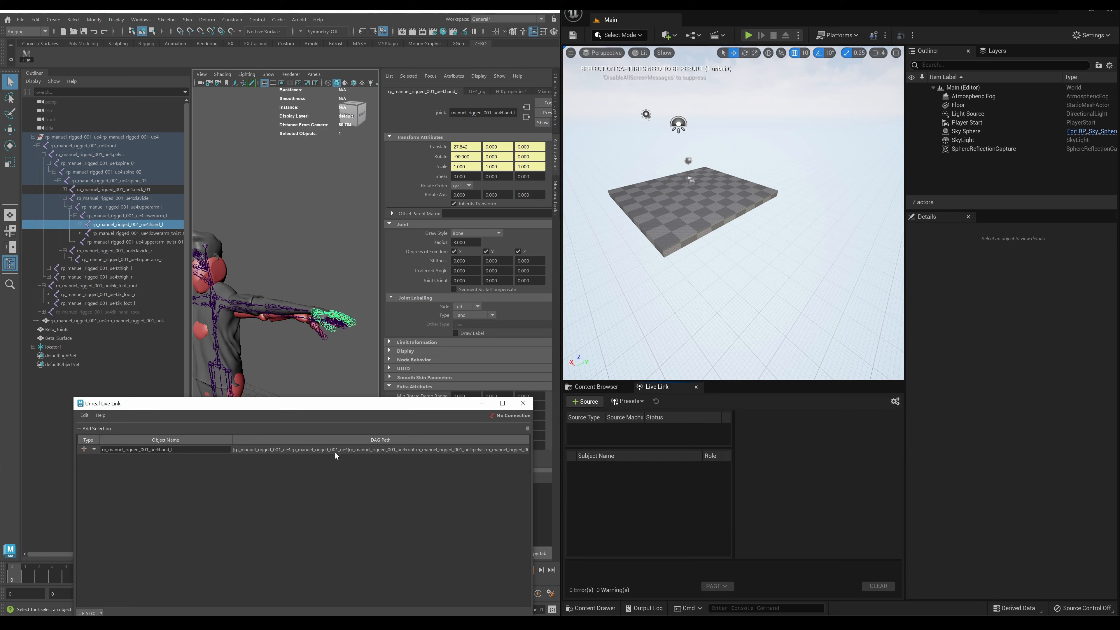
left_click(82, 146)
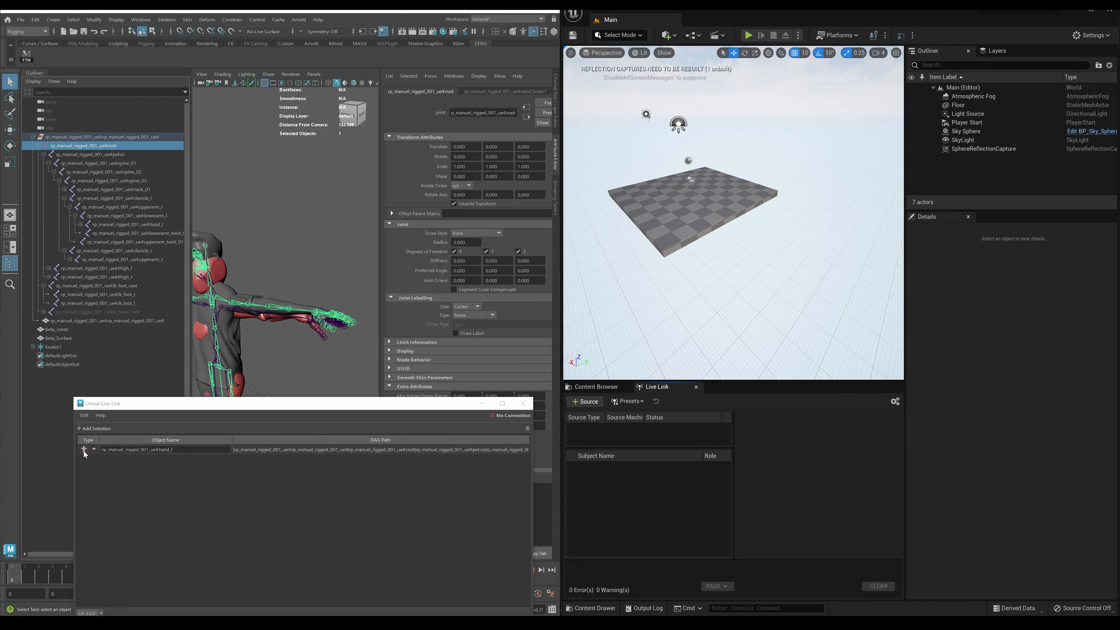
left_click(88, 429)
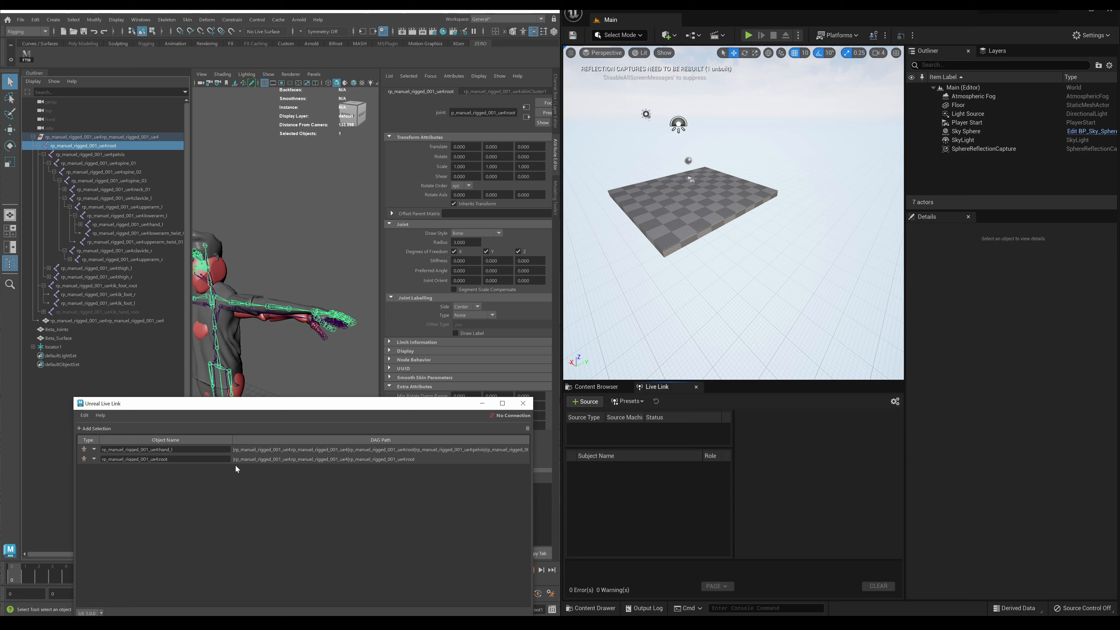
Step: Remove the left hand joint from the Live Link subjects and set the root joint's streaming type to Full Hierarchy
left_click(308, 451)
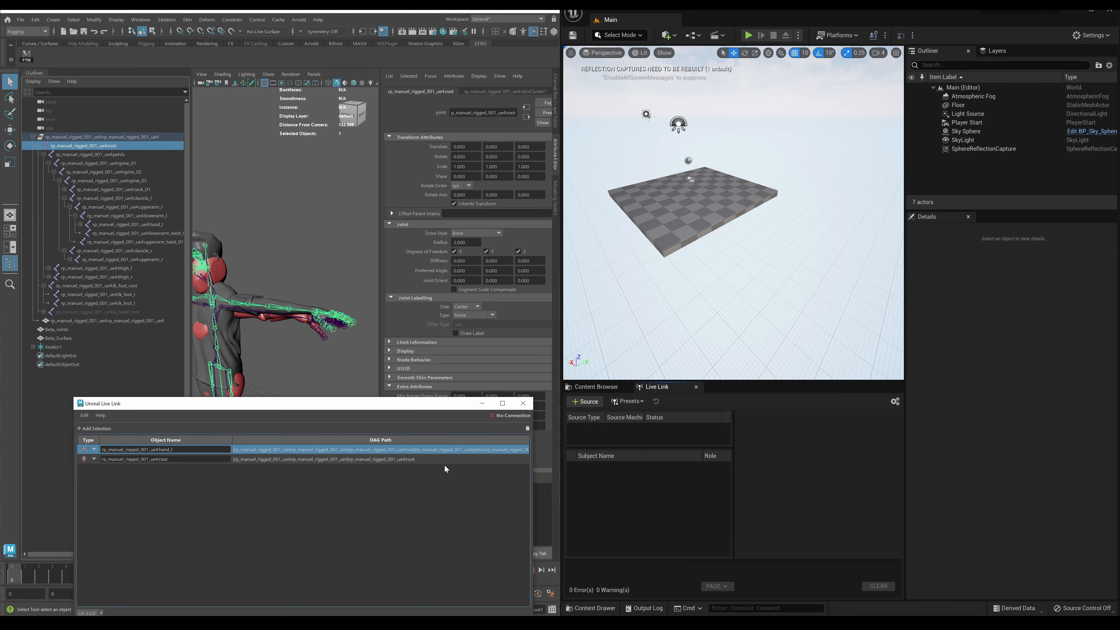
left_click(527, 428)
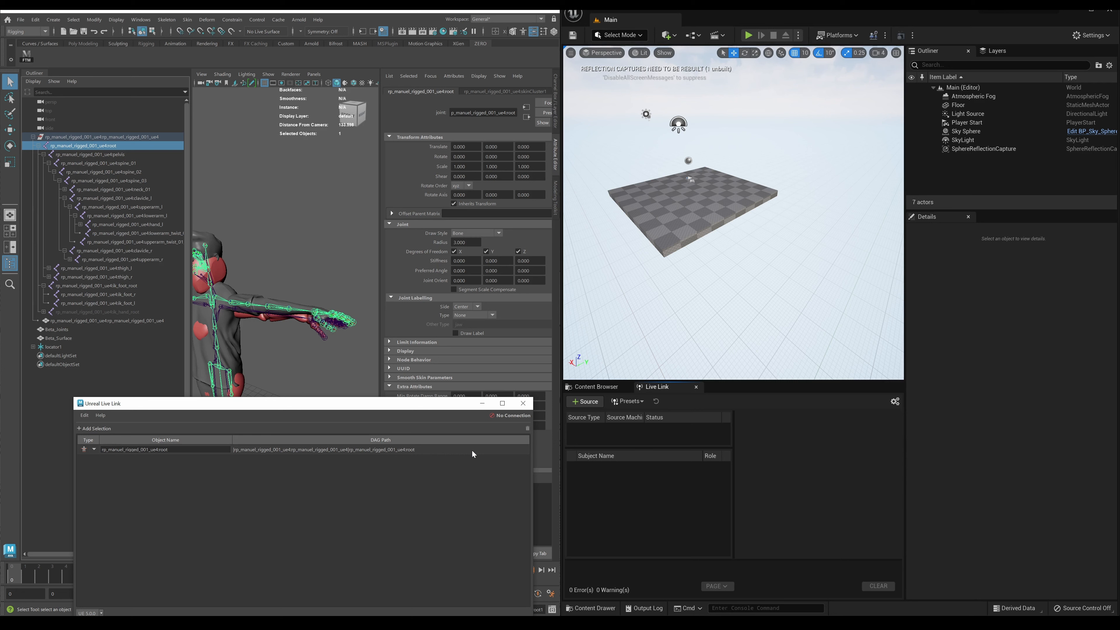
left_click(94, 449)
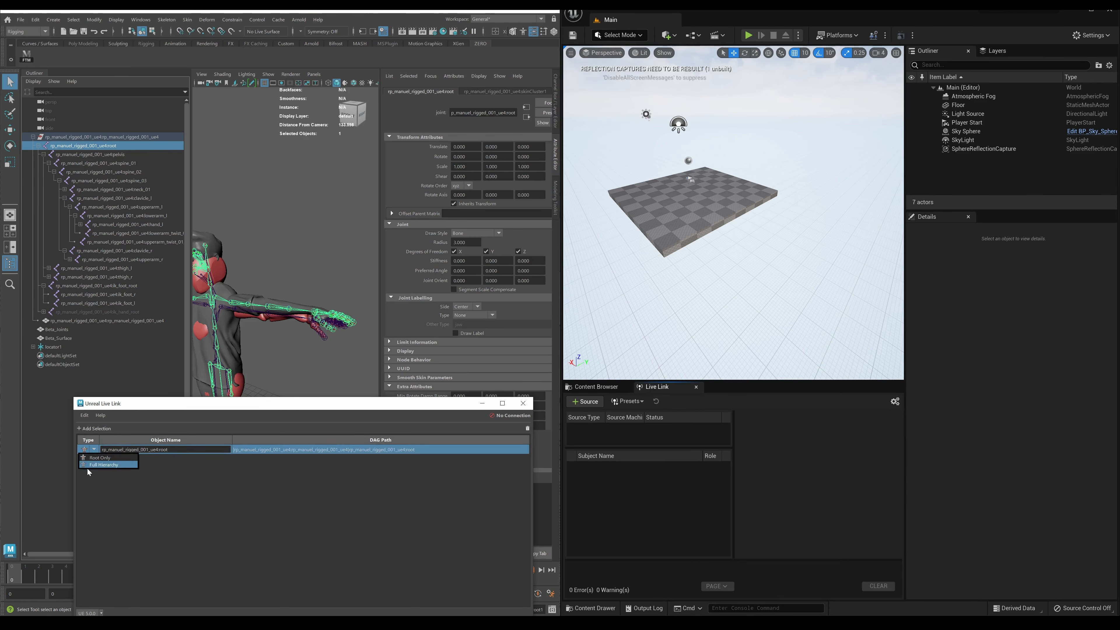
left_click(99, 466)
left_click(438, 570)
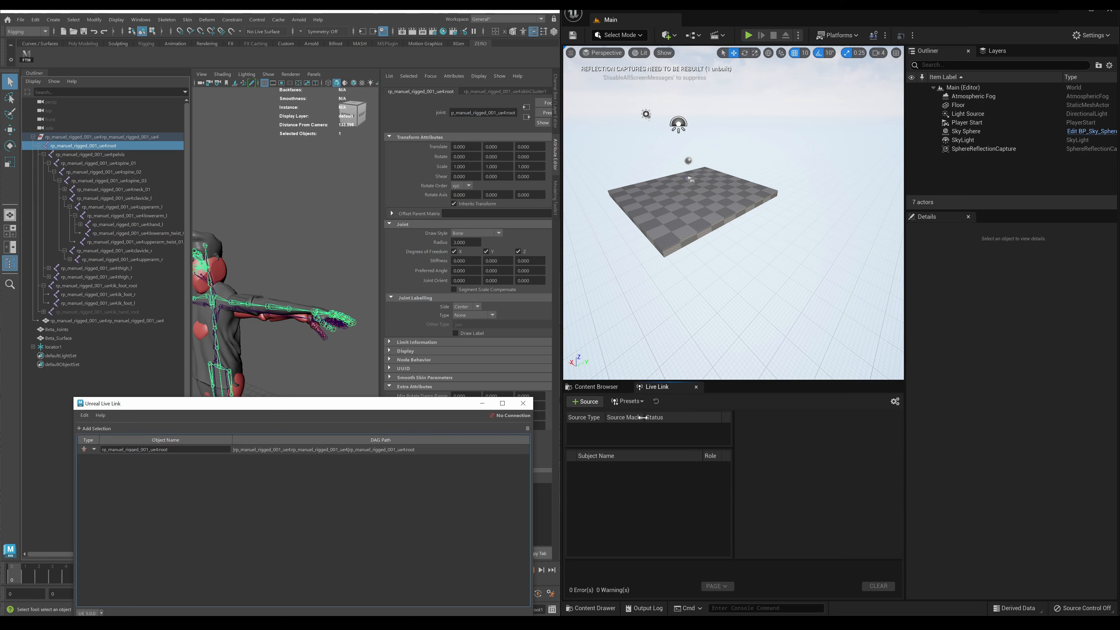
Step: In Unreal, connect the Maya Live Link message bus source and select the rp_manuel_rigged_001_ue4:root subject
left_click(590, 402)
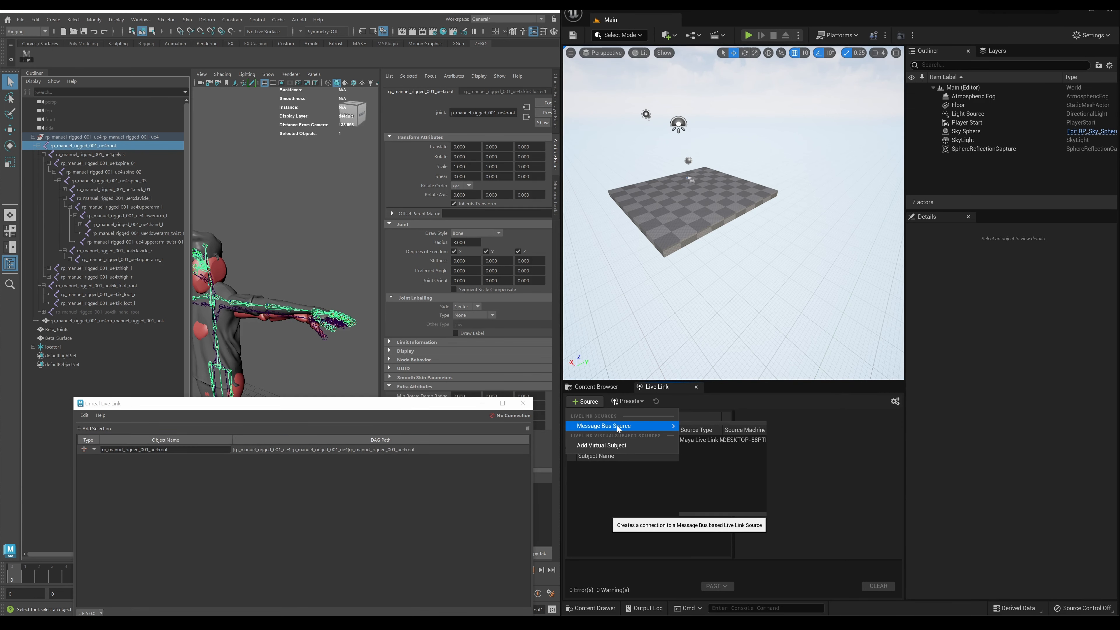
left_click(725, 439)
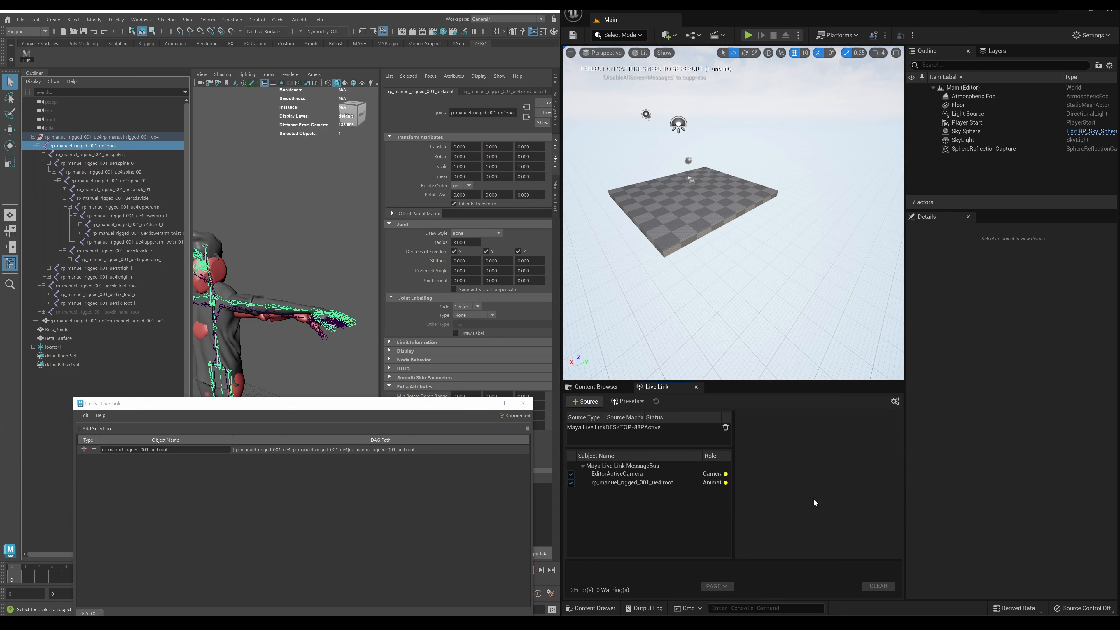
left_click(630, 483)
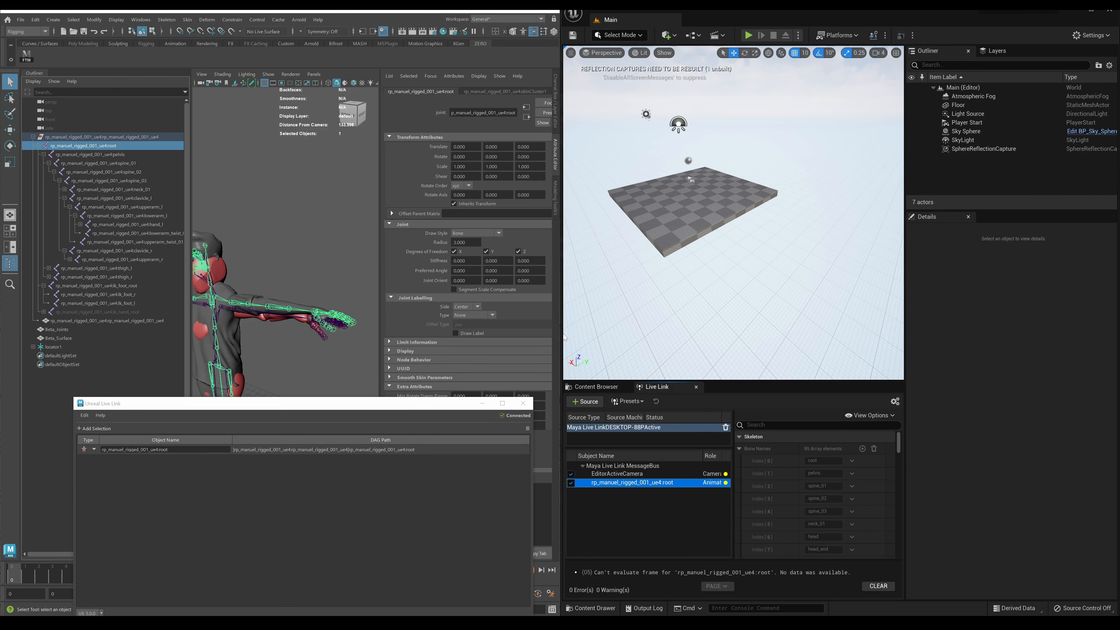
Step: Examine the root subject's streamed bone names and filter its properties by "My" to find the custom attributes
left_click_drag(564, 337, 412, 337)
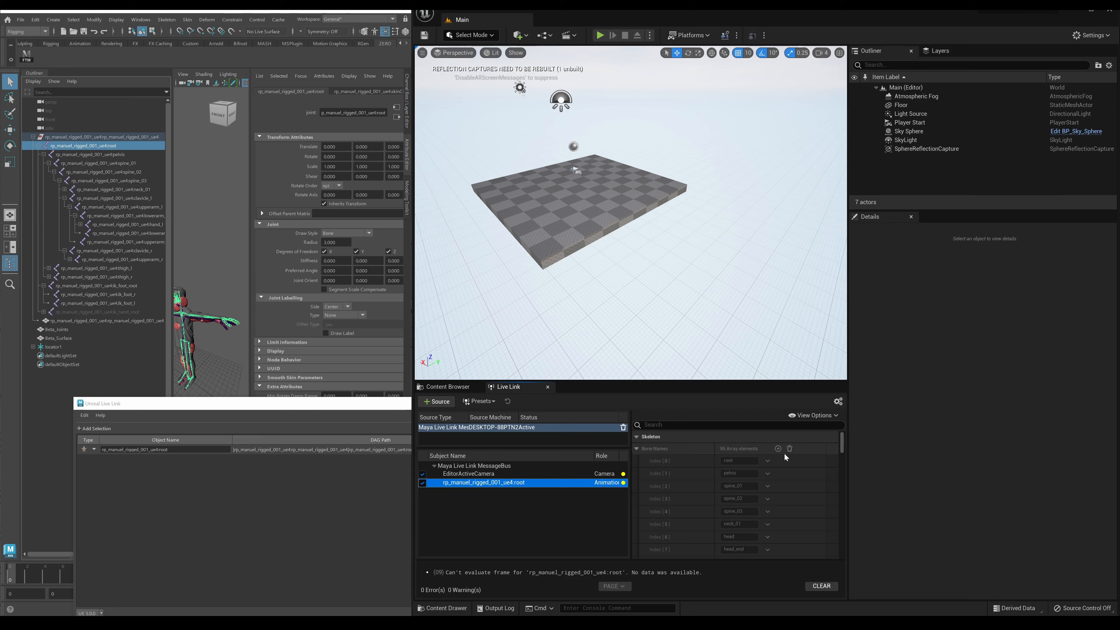
left_click(819, 419)
left_click(778, 398)
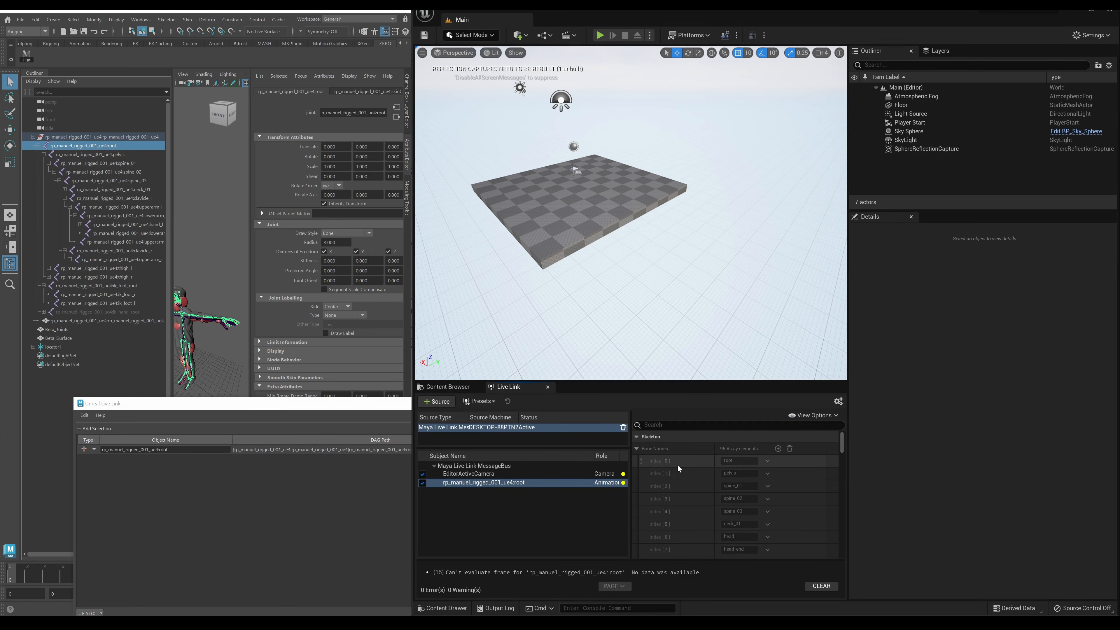
scroll(710, 464, "down", 3)
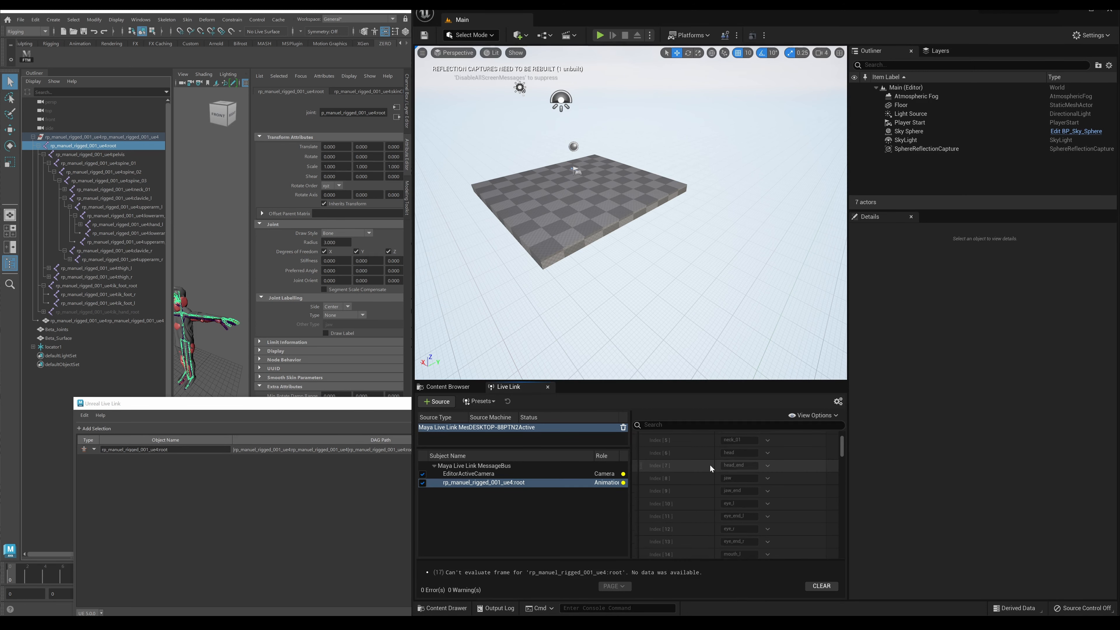
scroll(709, 464, "up", 3)
left_click(684, 426)
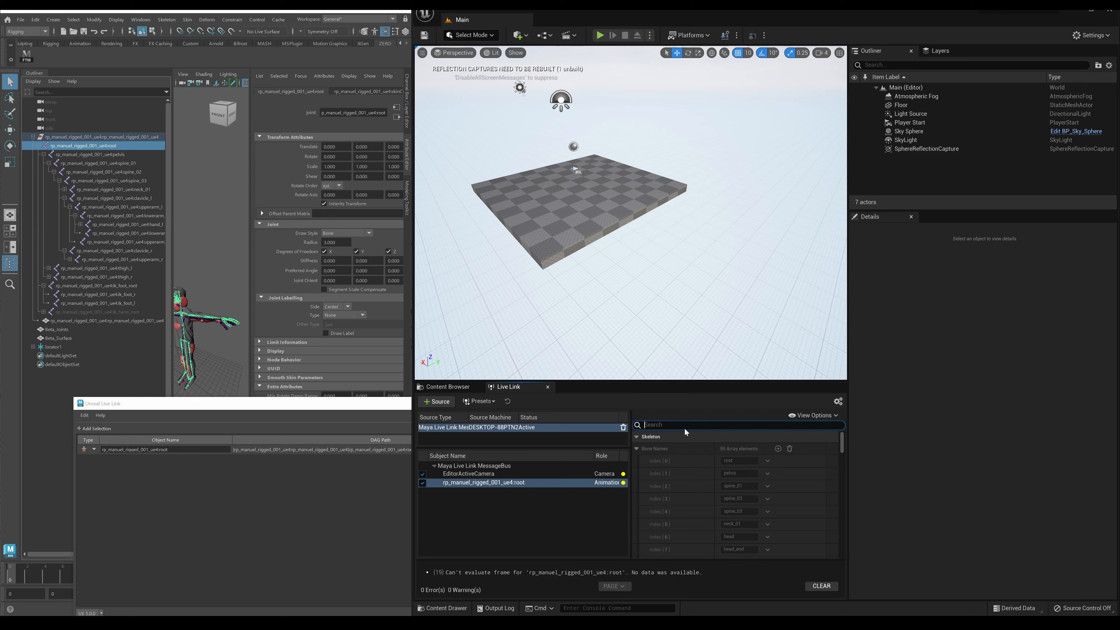
type("My")
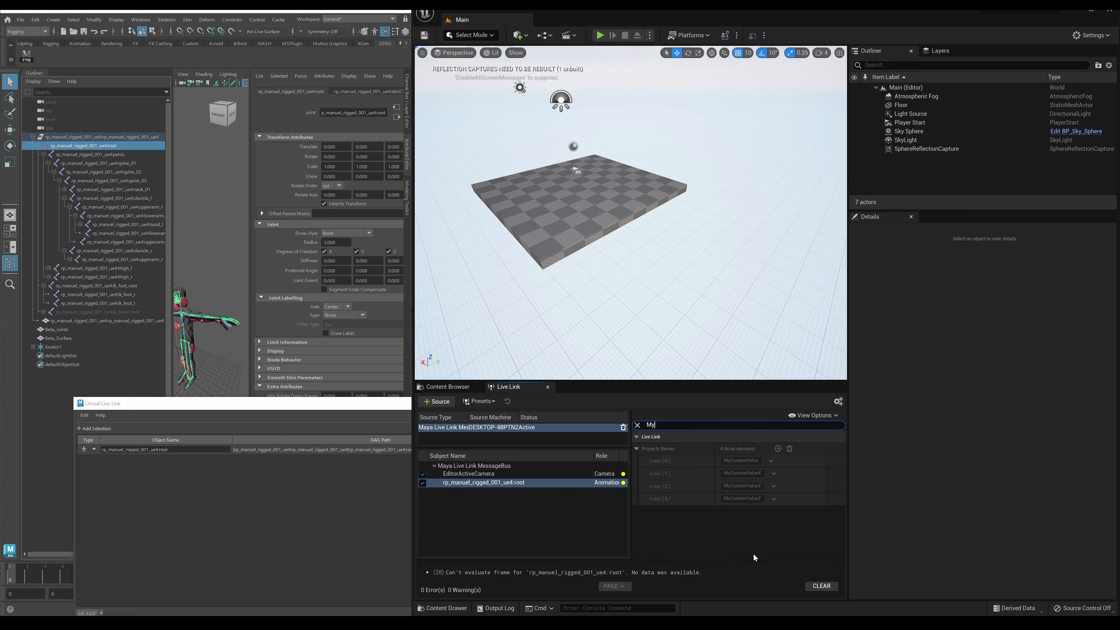
Step: Scrub the Maya timeline to refresh the streamed attributes, minimise the Live Link window and select the left hand joint
left_click_drag(299, 403, 290, 149)
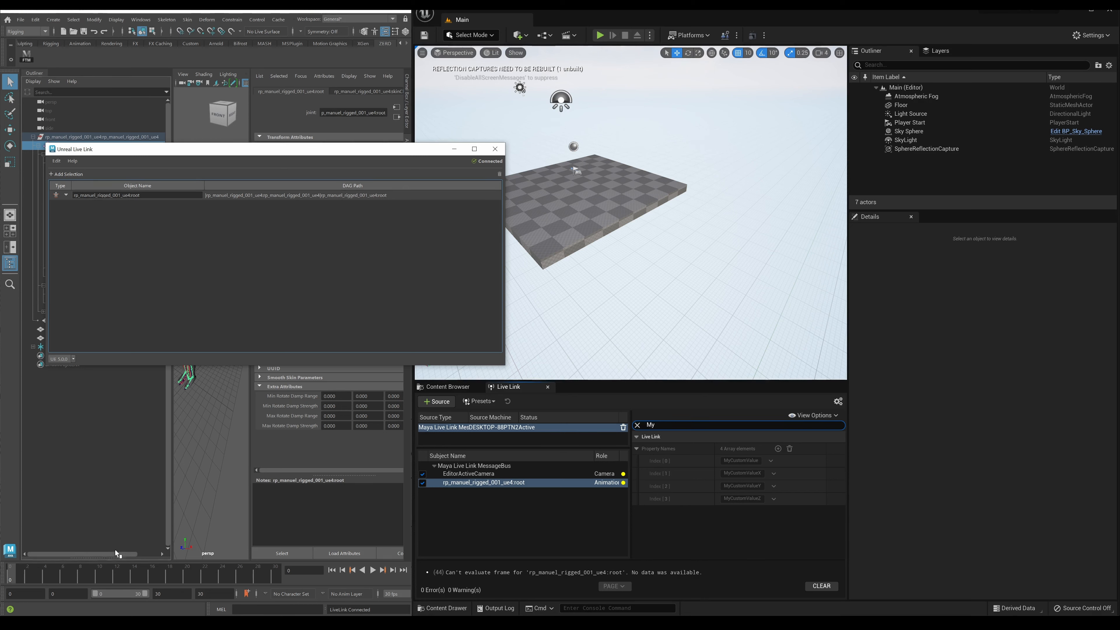
mouse_move(23, 575)
left_mouse_down()
mouse_move(95, 584)
mouse_move(2, 579)
left_mouse_up()
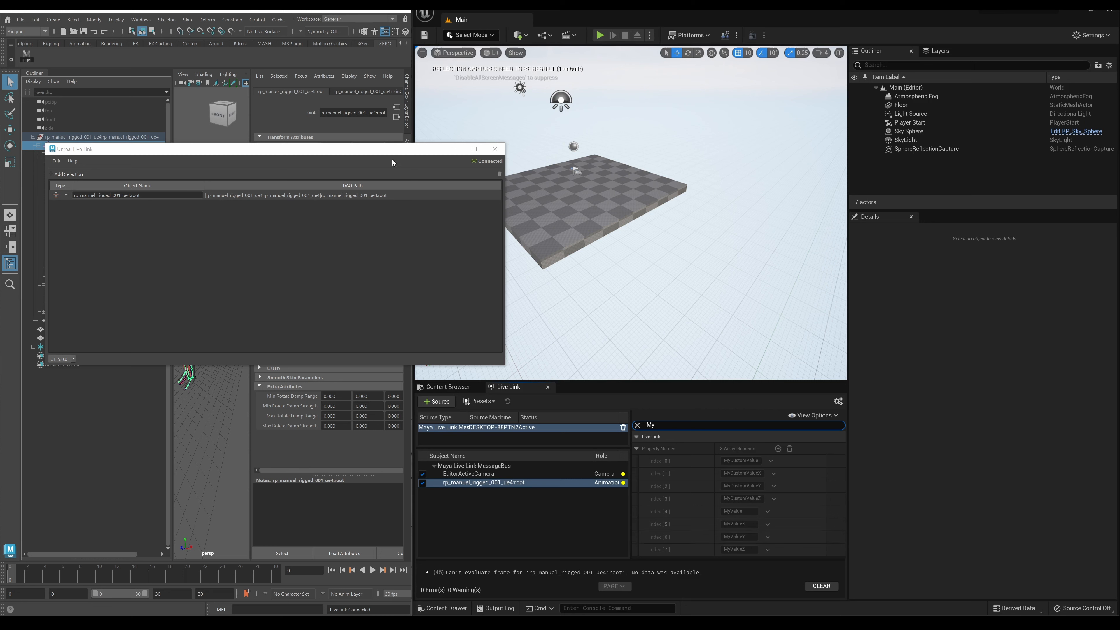
left_click(454, 148)
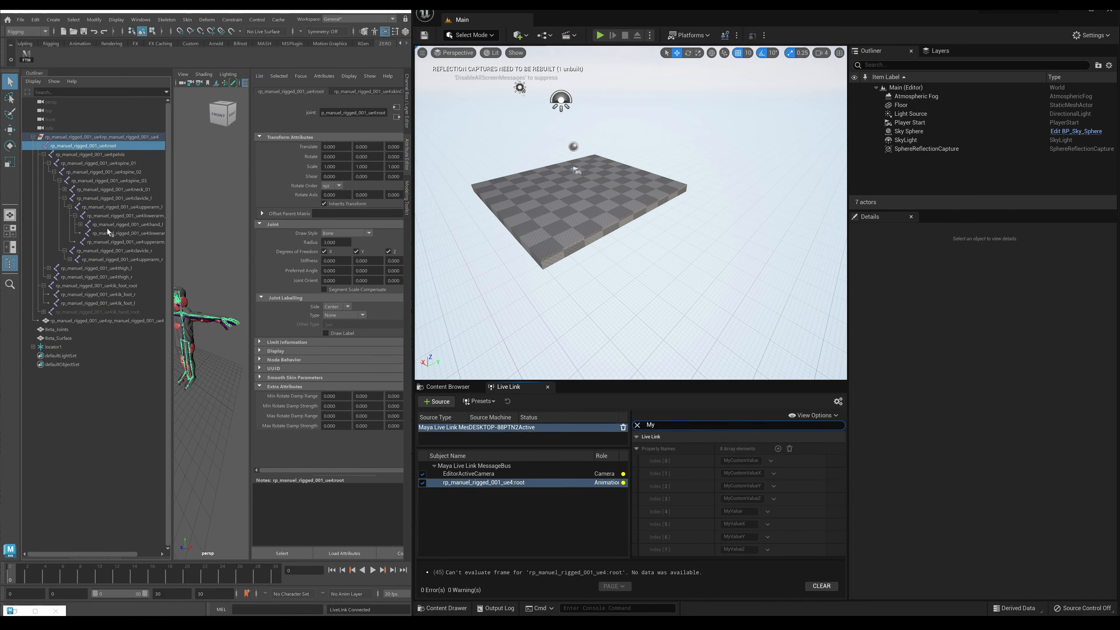
left_click(130, 224)
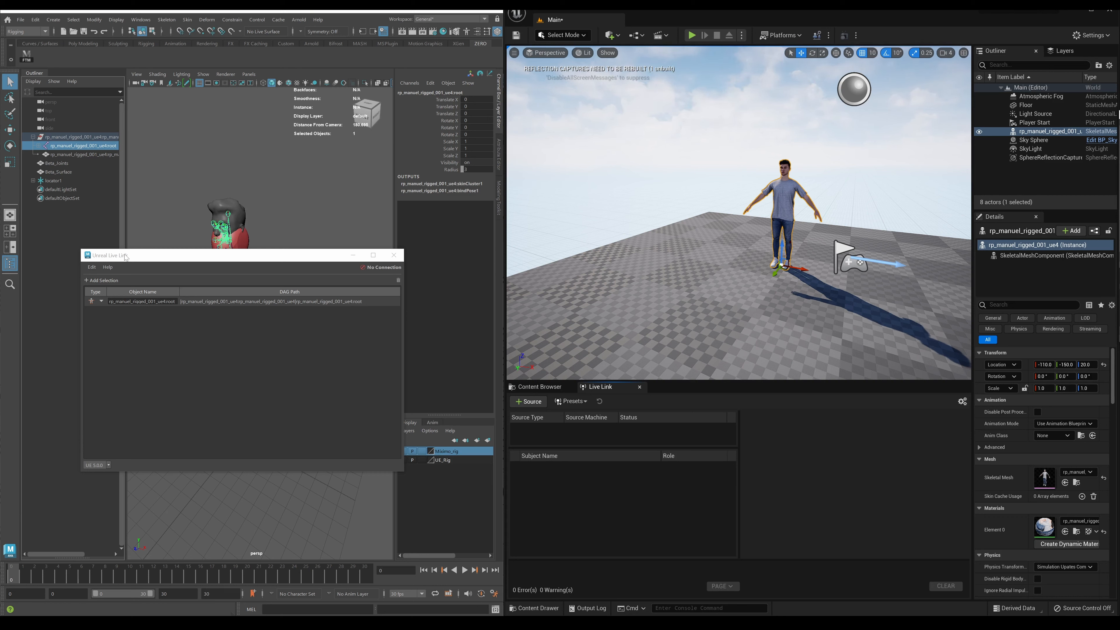
Step: Open the network settings of Unreal Live Link in Maya and the UDP Messaging plugin settings in Unreal's project settings
left_click(91, 267)
left_click(102, 280)
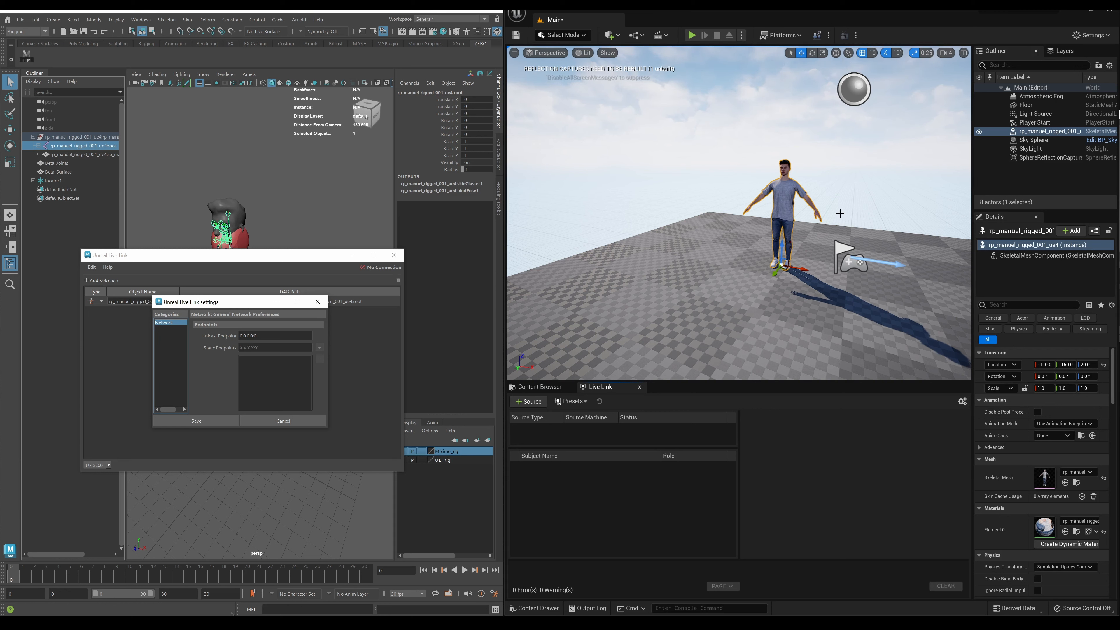
left_click(558, 10)
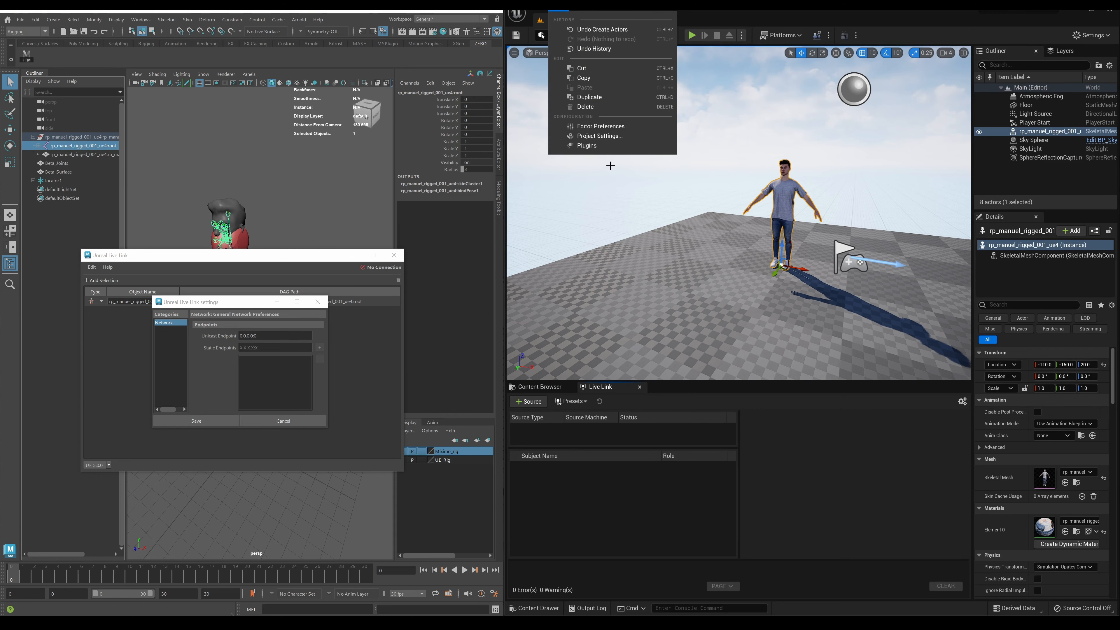
left_click(600, 136)
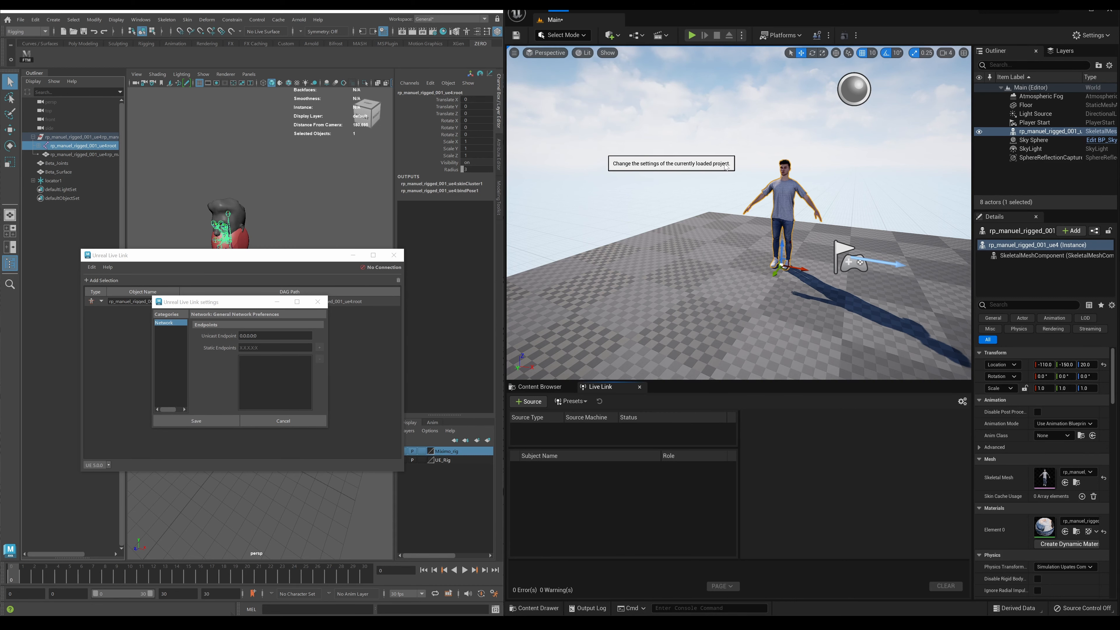
scroll(295, 438, "down", 3)
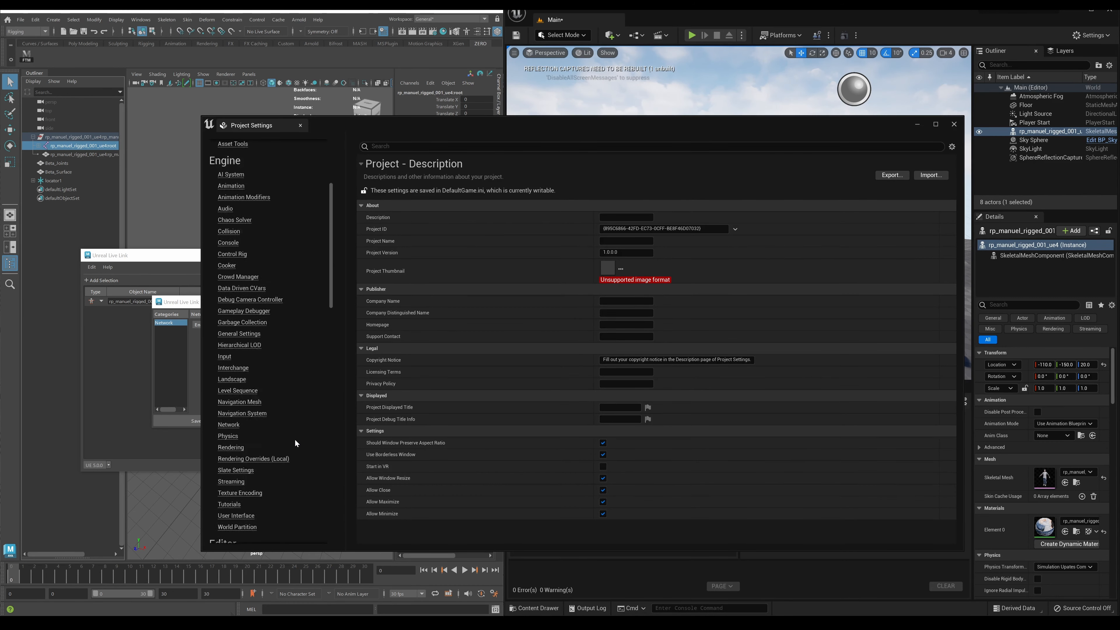
scroll(295, 438, "down", 3)
left_click_drag(332, 348, 340, 480)
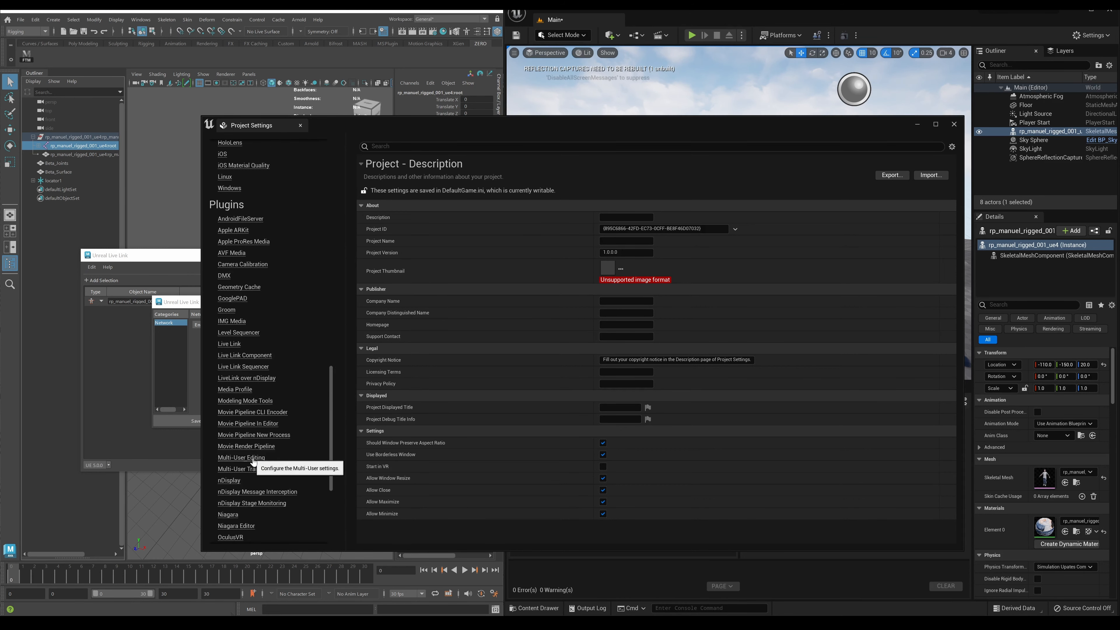
left_click(236, 461)
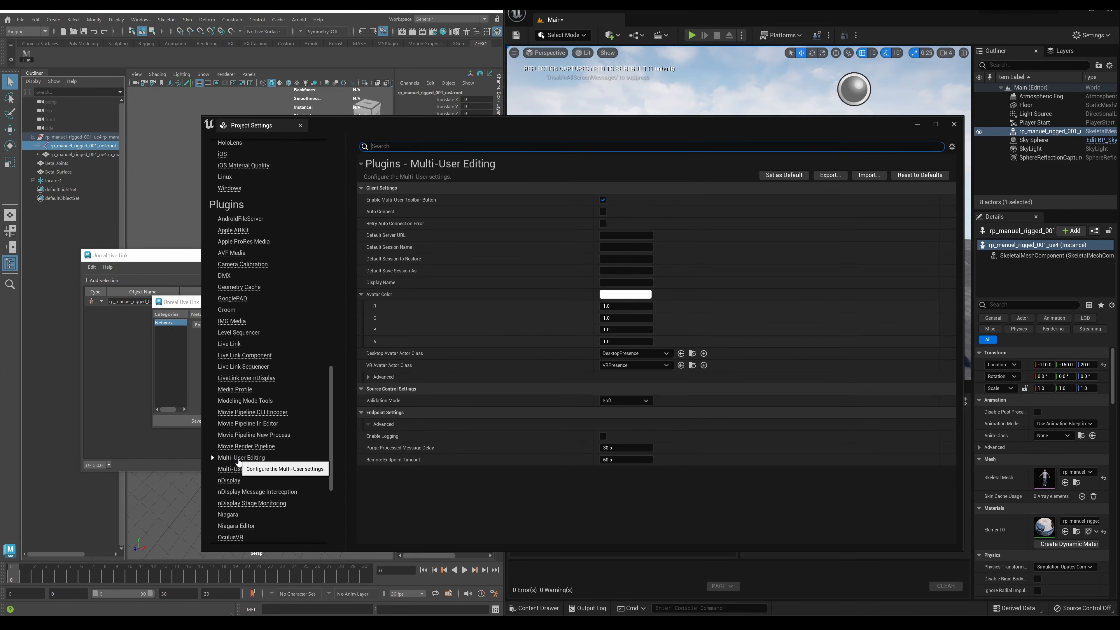
left_click_drag(333, 426, 333, 518)
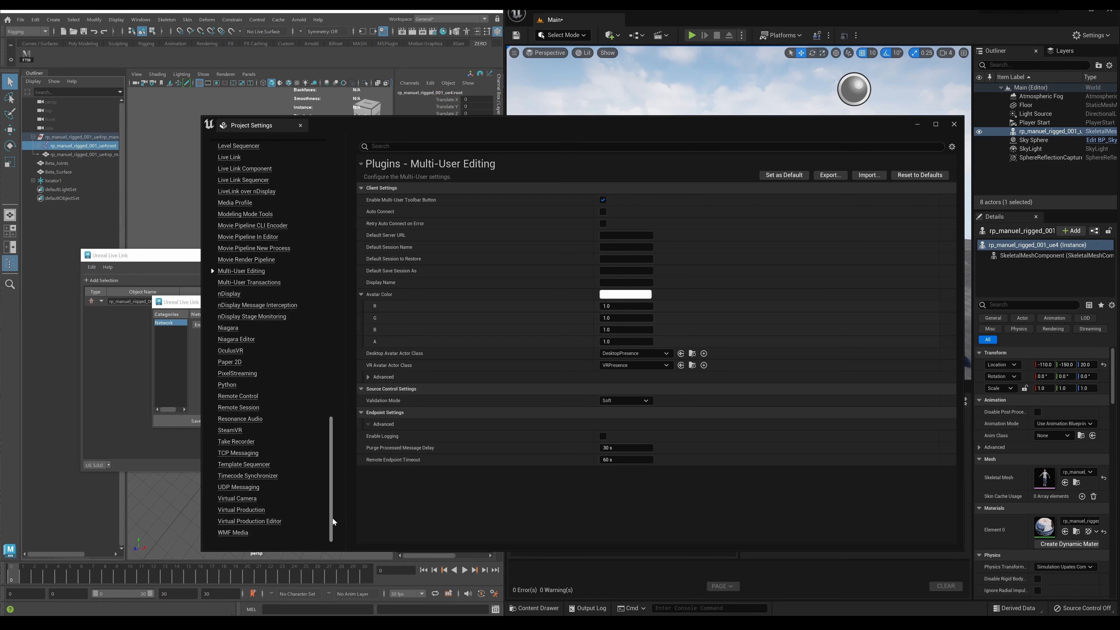
left_click(226, 488)
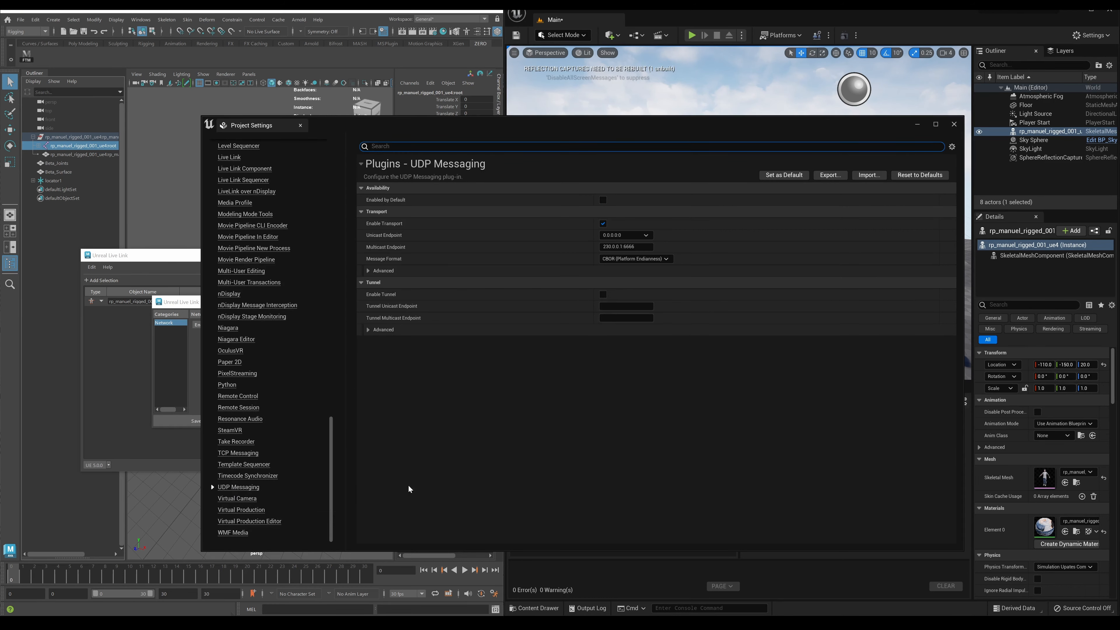
Step: Compare the Unicast Endpoint in Unreal's UDP Messaging settings with the one in Maya's Unreal Live Link settings
mouse_move(383, 237)
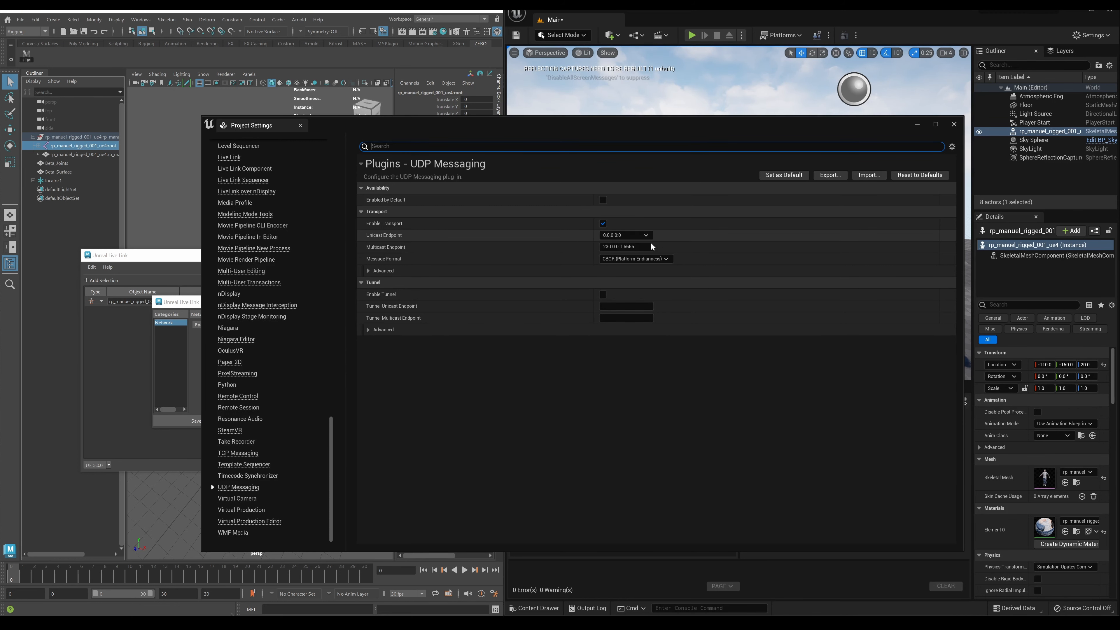
left_click(171, 284)
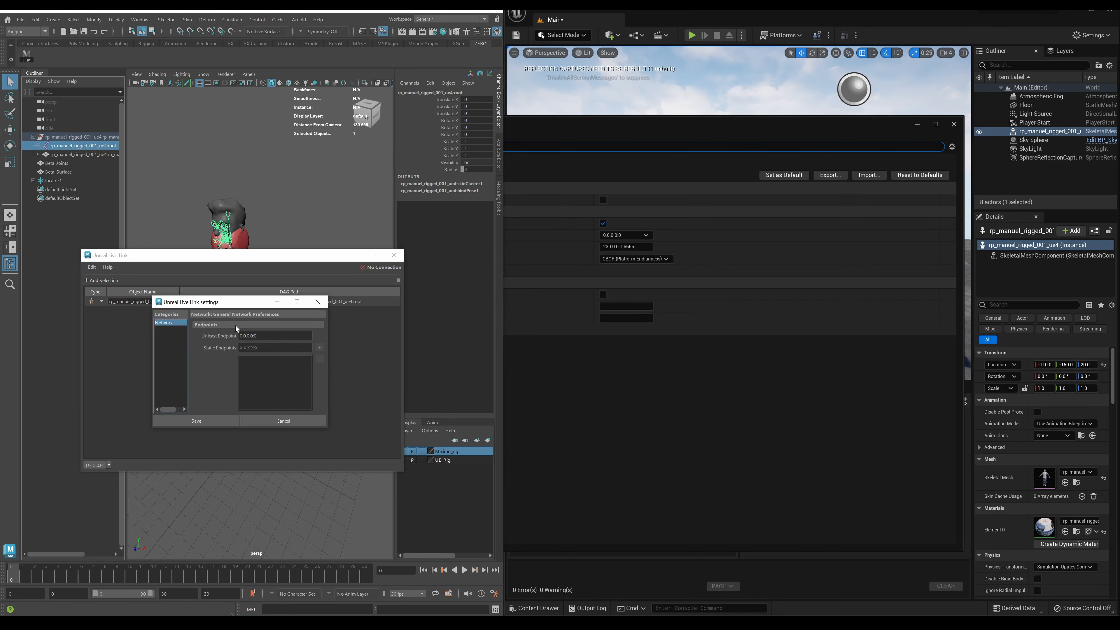
left_click_drag(264, 336, 239, 335)
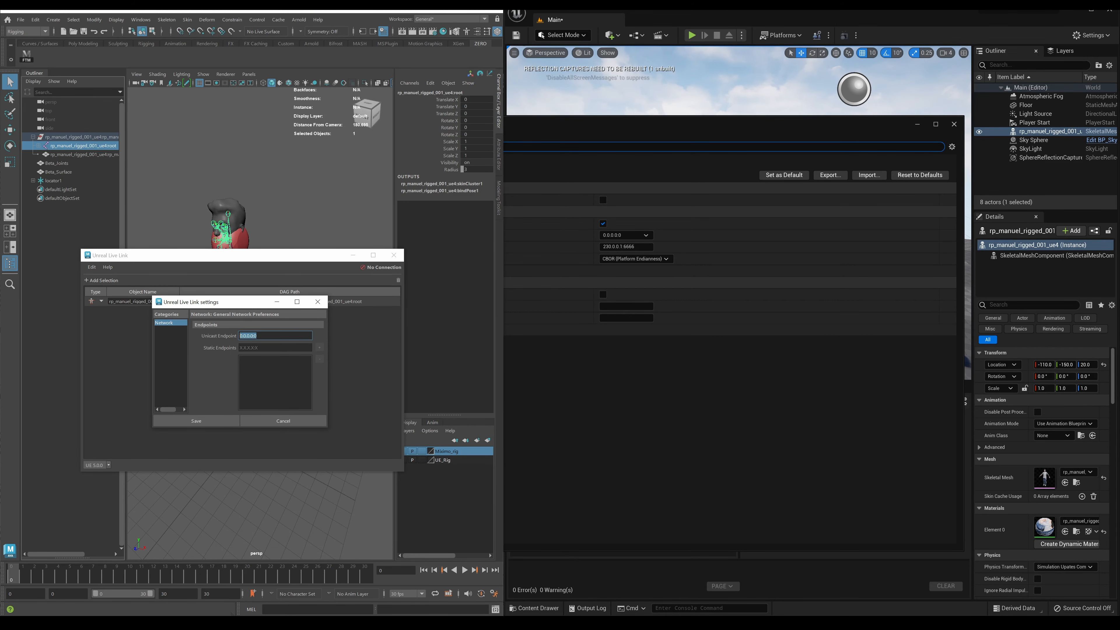